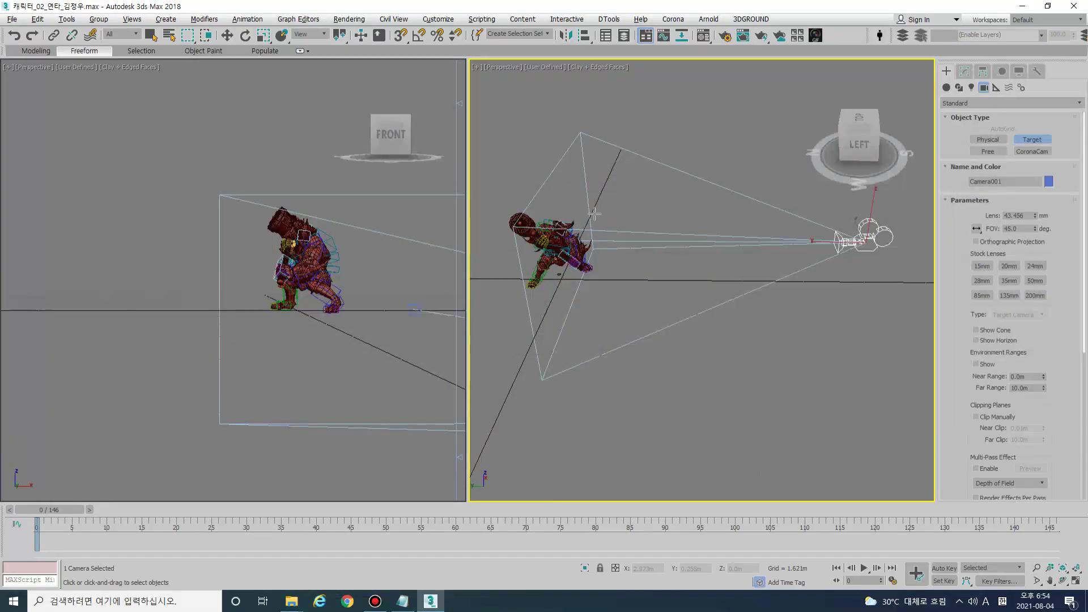
Finish creating the camera and switch the front perspective viewport to the Camera001 view.
right_click(519, 159)
click(518, 158)
click(242, 158)
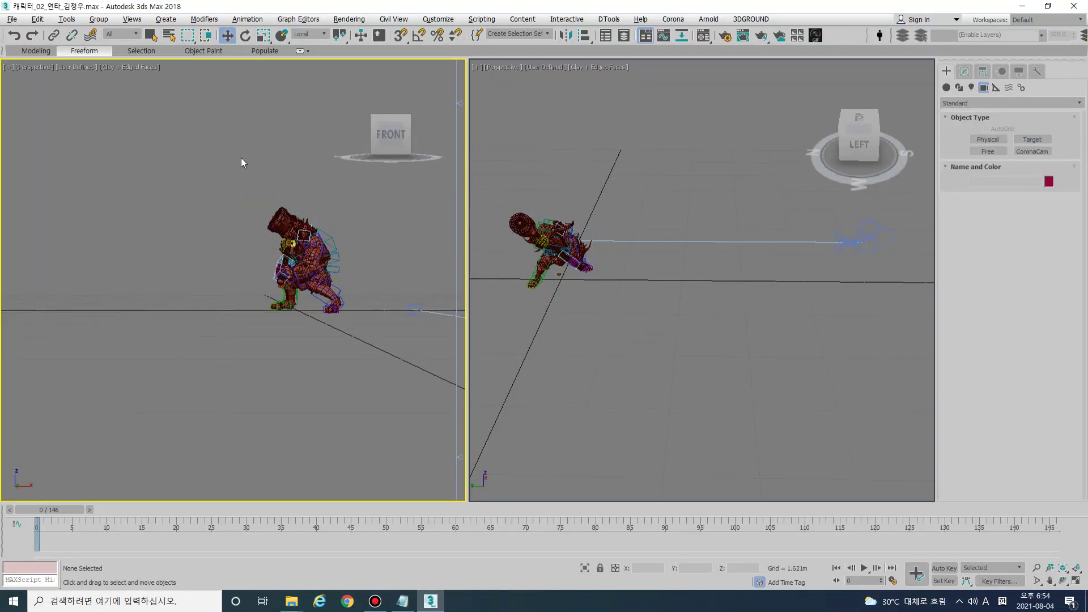
key(c)
Move Camera001 towards the character in the perspective viewport so the character fills the camera view.
alt+middle_drag(760, 214, 657, 233)
click(689, 194)
alt+middle_drag(753, 229, 696, 176)
drag(696, 176, 634, 153)
alt+middle_drag(667, 203, 575, 155)
drag(574, 159, 593, 168)
middle_drag(698, 201, 593, 224)
click(797, 235)
alt+middle_drag(797, 235, 787, 248)
drag(784, 268, 632, 194)
alt+middle_drag(644, 215, 686, 216)
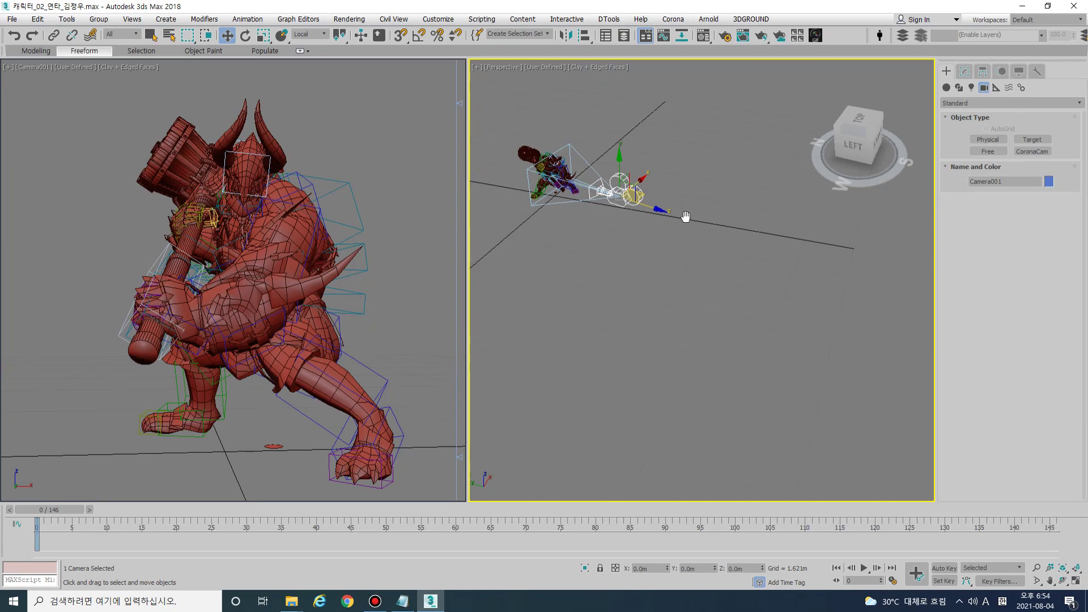
Turn on Auto Key and show the perspective viewport in wireframe.
key(n)
scroll(577, 172, up, 3)
alt+middle_drag(577, 172, 658, 206)
key(F3)
scroll(560, 213, up, 4)
scroll(606, 220, up, 2)
scroll(606, 221, down, 4)
scroll(624, 215, up, 10)
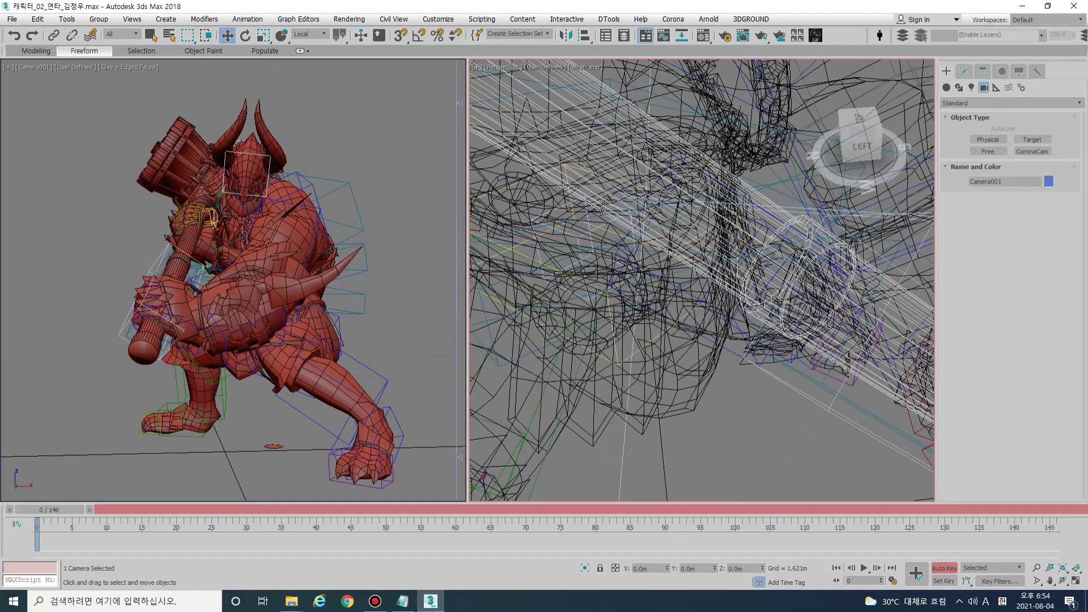
Save the selected camera as the named selection set cam1 and key it at frame 0.
click(618, 196)
key(ctrl+z)
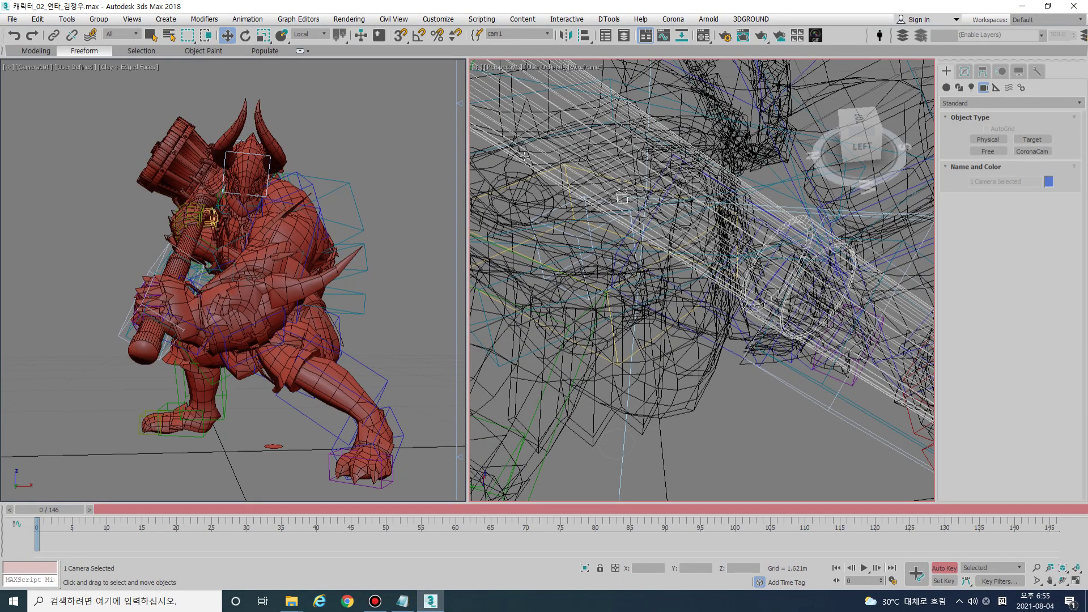
key(z)
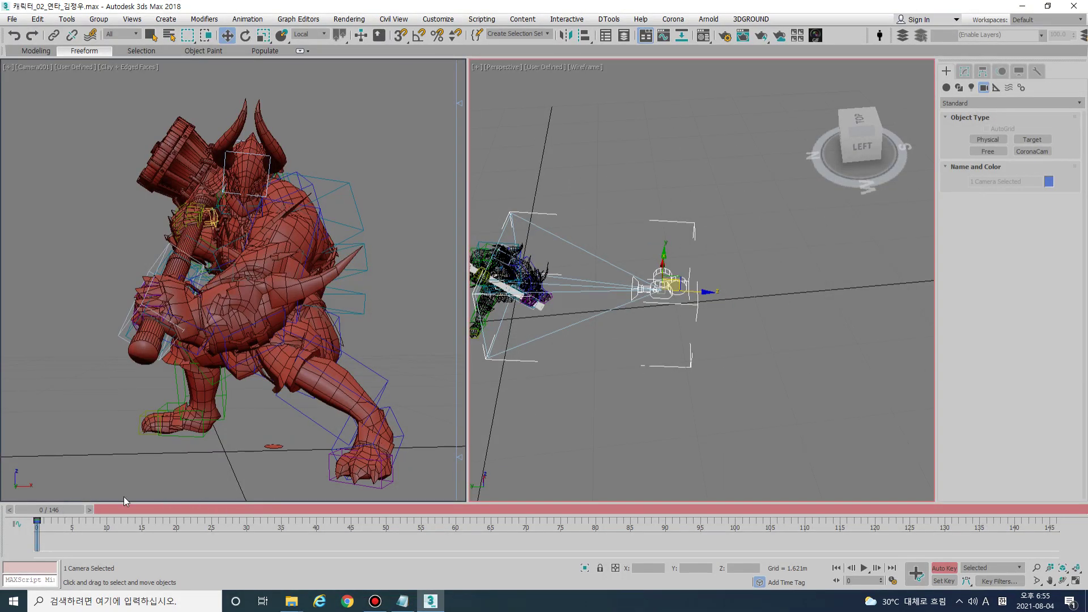
scroll(598, 299, down, 4)
scroll(570, 319, up, 2)
At frame 15, move the camera back, up and sideways to about X -1.341 m, Y -4.029 m, Z 1.69 m.
drag(63, 509, 153, 510)
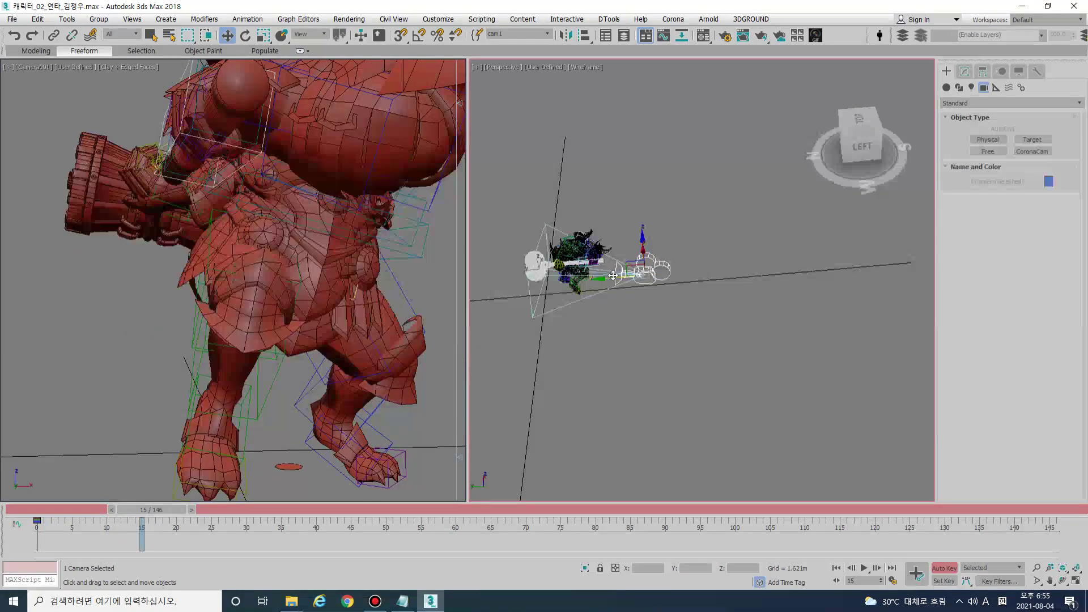
drag(695, 279, 684, 300)
click(681, 300)
click(678, 278)
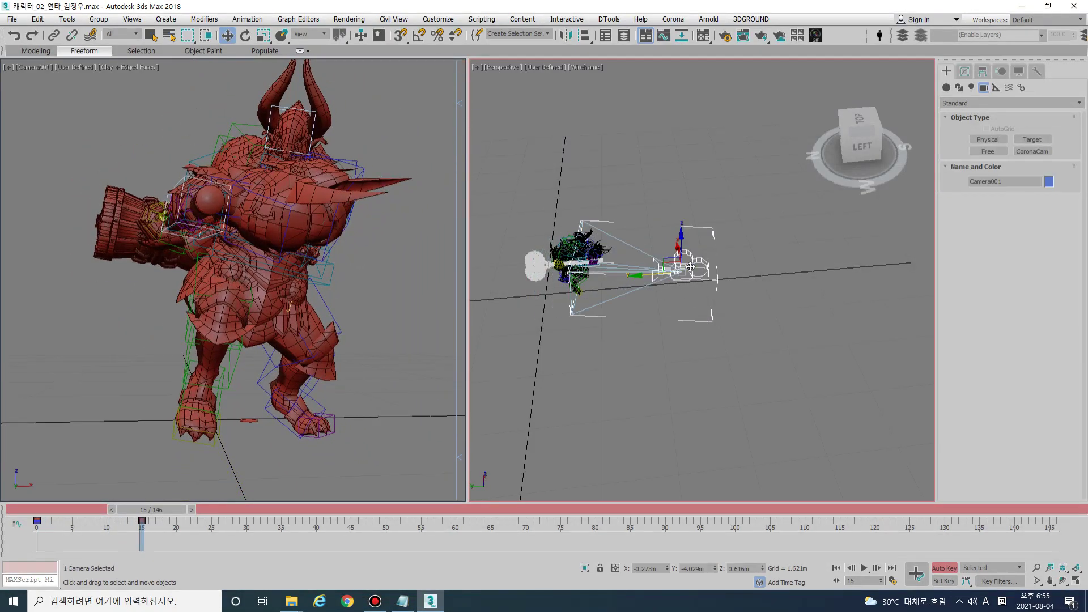
drag(681, 244, 681, 212)
alt+middle_drag(702, 250, 671, 273)
drag(682, 249, 653, 267)
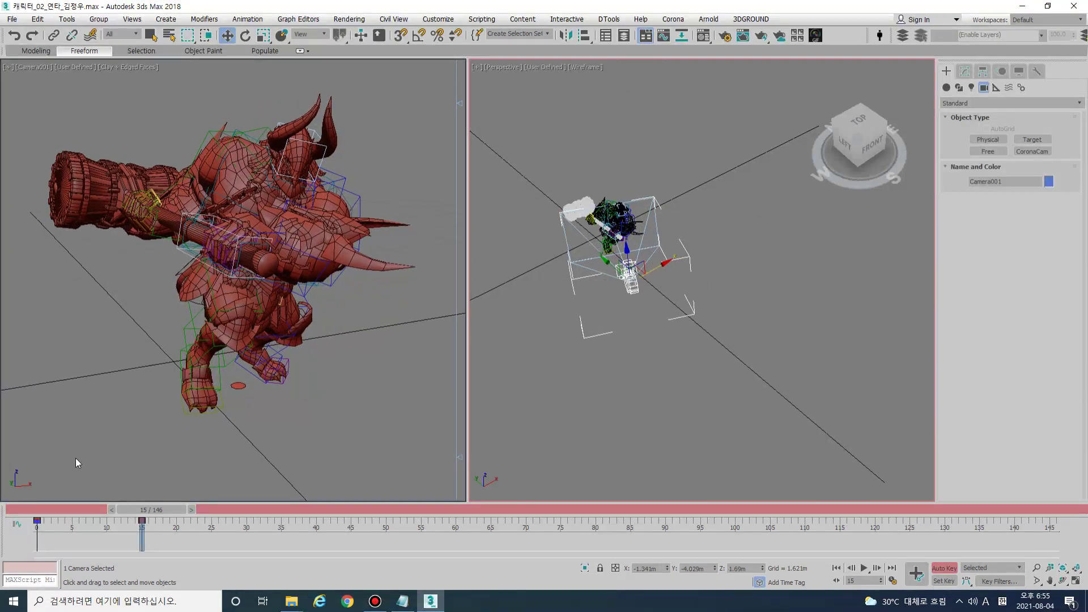
At frame 25, reselect the camera through the cam1 set, move it back from the character, and return to frame 0.
drag(154, 511, 224, 512)
alt+middle_drag(723, 271, 615, 193)
click(547, 36)
click(534, 44)
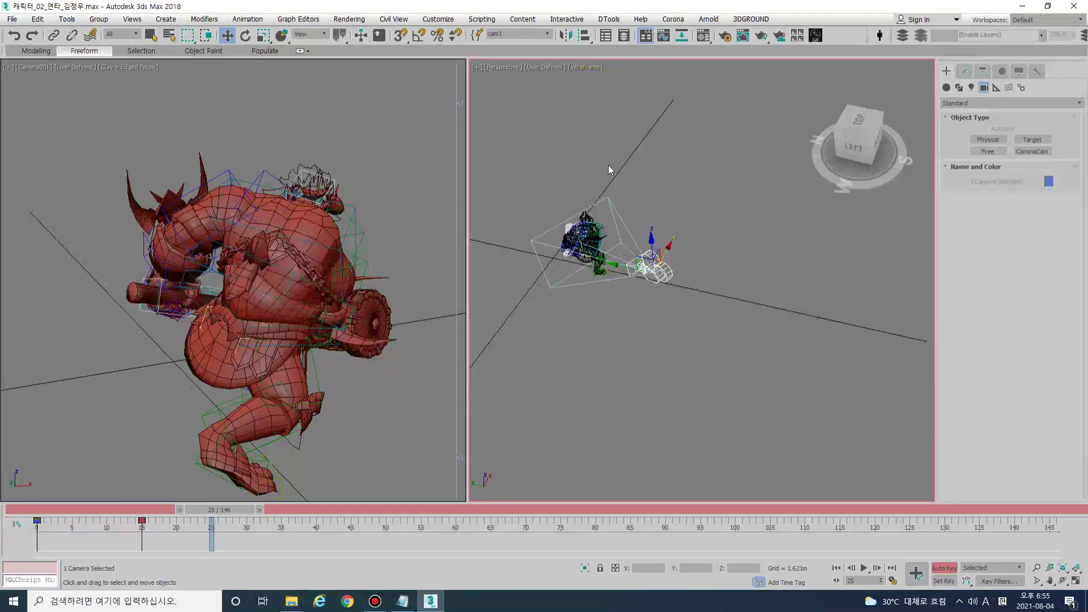
drag(618, 266, 651, 272)
click(671, 298)
click(691, 281)
alt+middle_drag(739, 283, 655, 263)
drag(625, 253, 626, 282)
drag(39, 513, 20, 499)
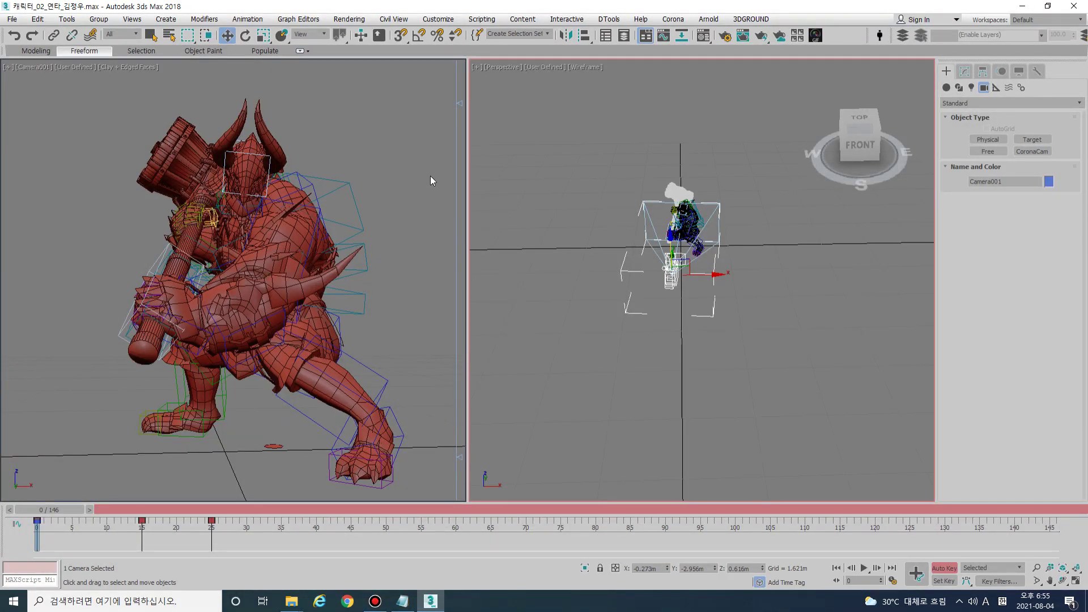
Look up the keyboard shortcut for Orbit View Mode in the user interface customization settings.
click(438, 19)
click(456, 37)
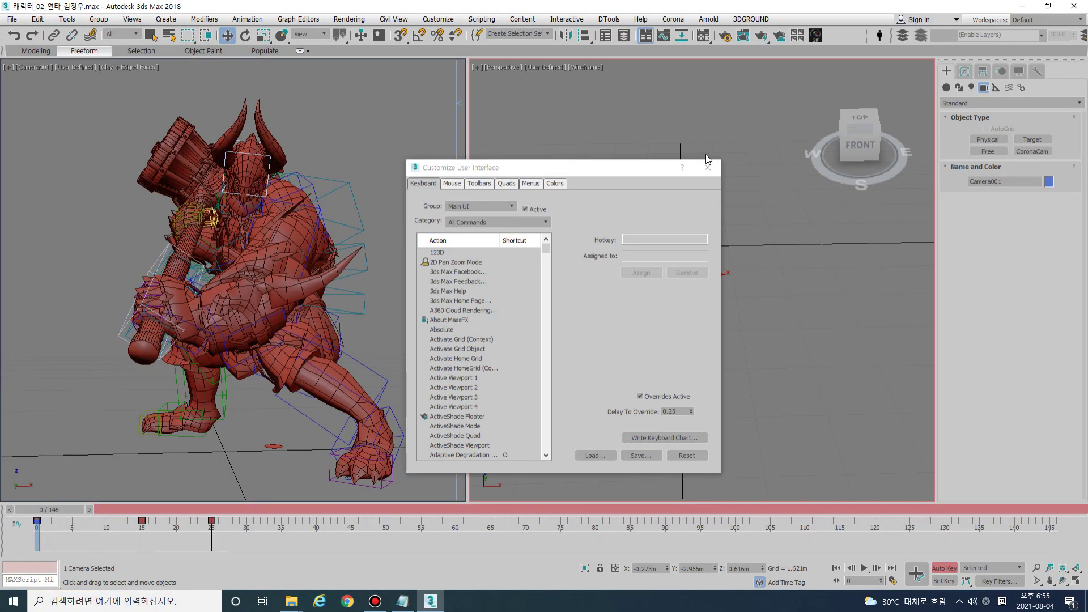
click(451, 284)
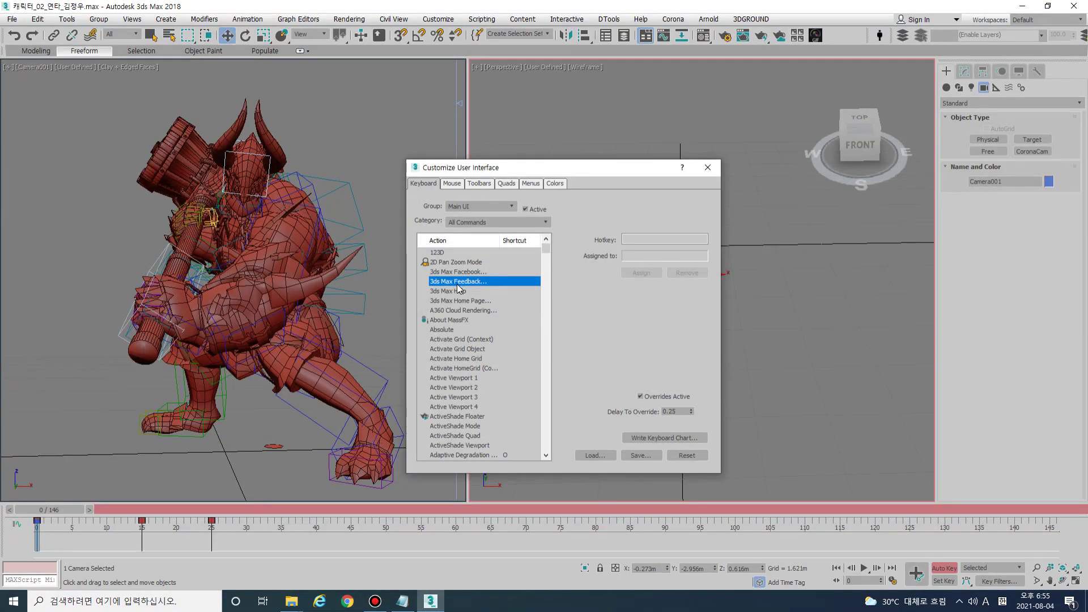
key(o)
key(o)
key(o)
key(Down)
key(Down)
key(Down)
key(Down)
key(Down)
key(Down)
key(Down)
key(Down)
key(Down)
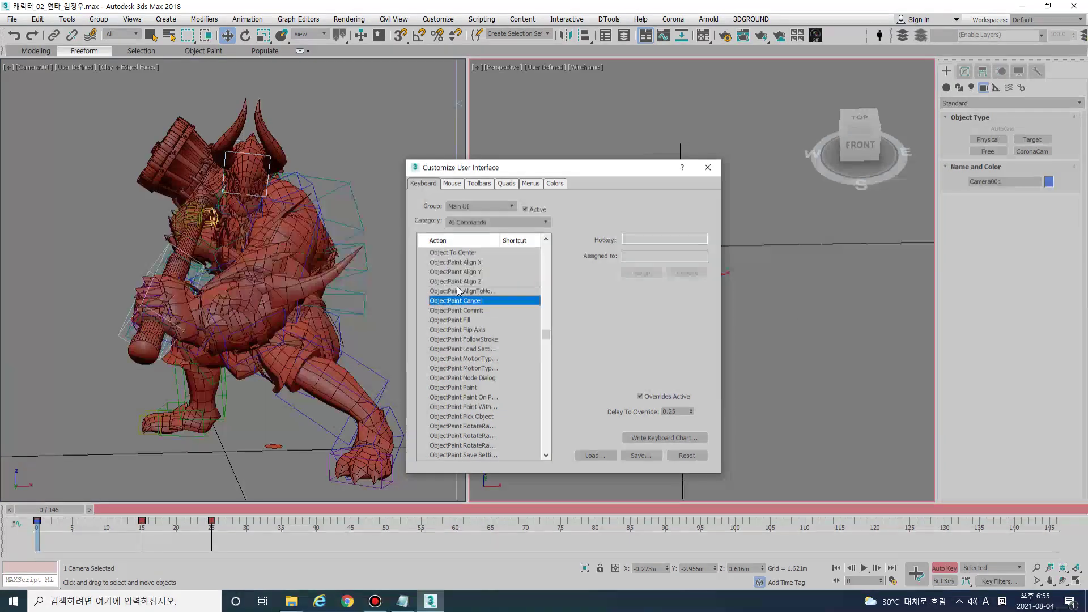
scroll(458, 331, down, 10)
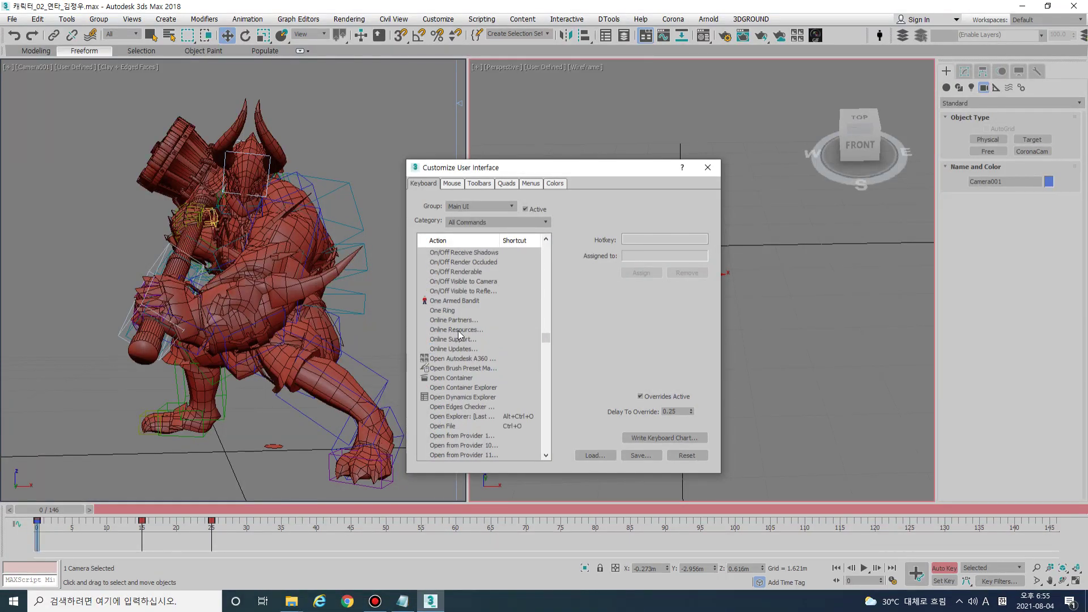
scroll(458, 333, down, 10)
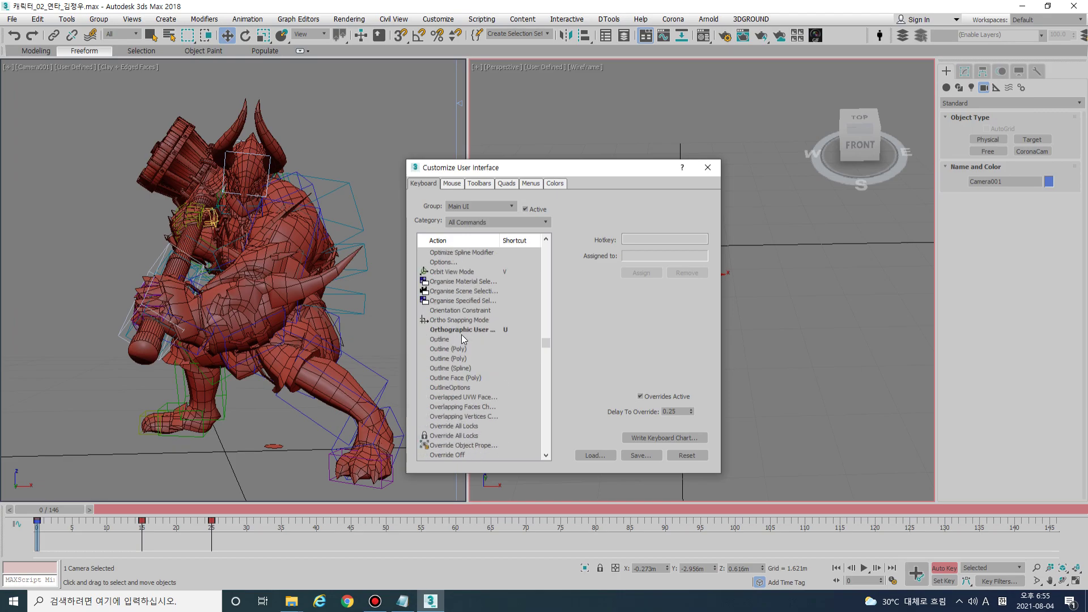
click(447, 303)
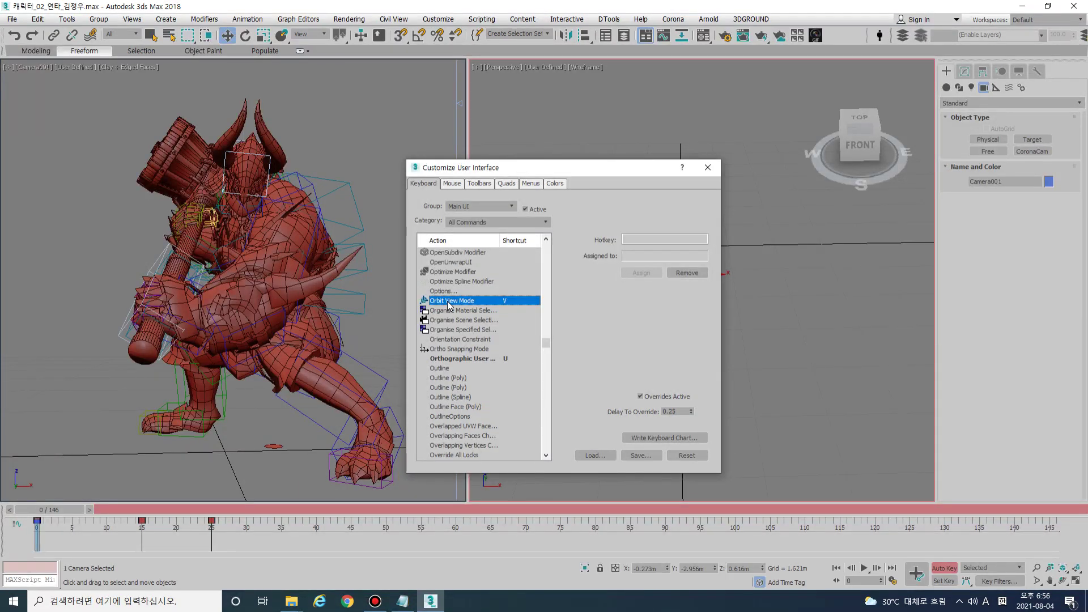
Look up the keyboard shortcut for Dolly Mode and close the customization settings.
scroll(479, 343, down, 11)
click(477, 339)
key(d)
scroll(466, 314, down, 7)
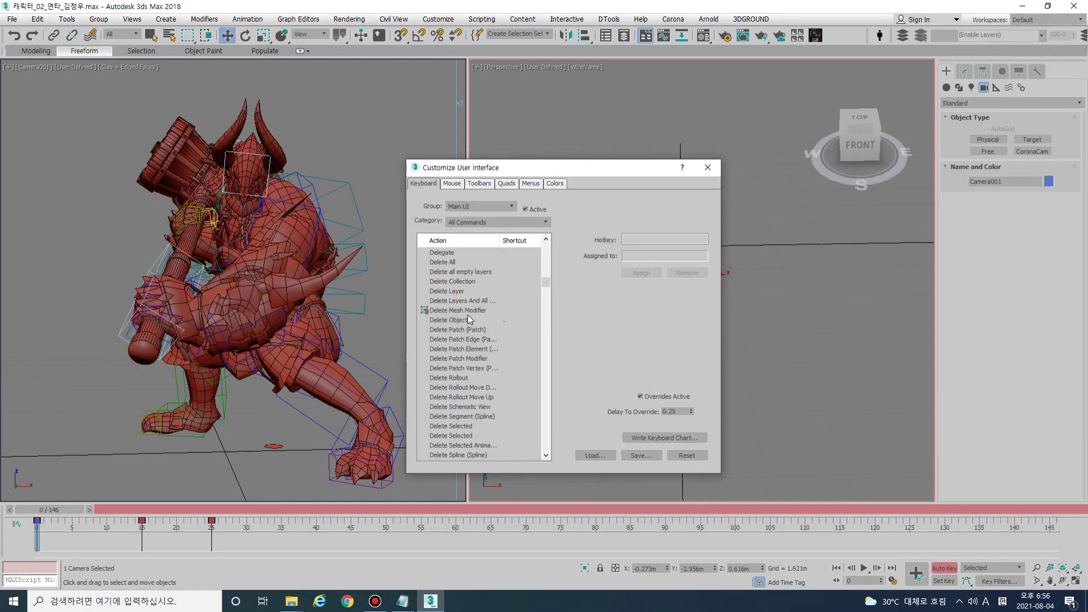
scroll(467, 334, down, 10)
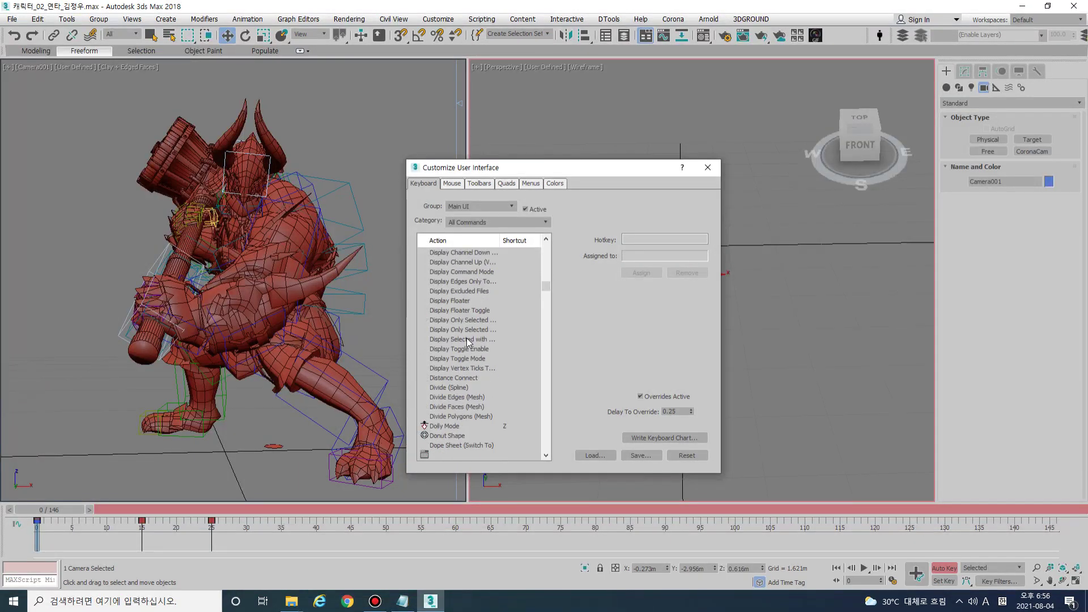
scroll(471, 351, down, 3)
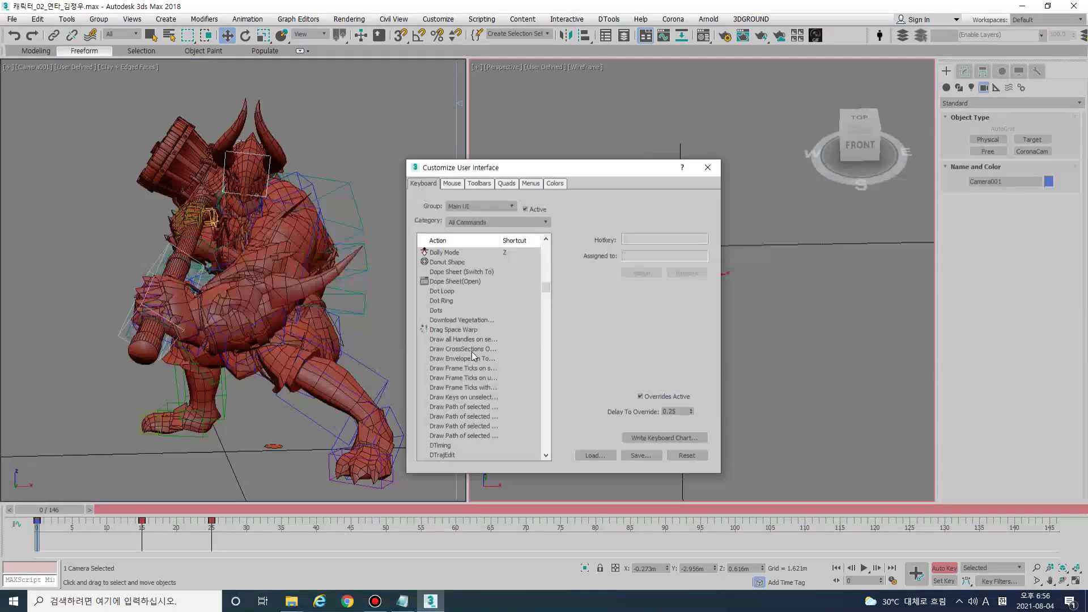
scroll(450, 340, up, 4)
scroll(452, 343, up, 3)
click(444, 310)
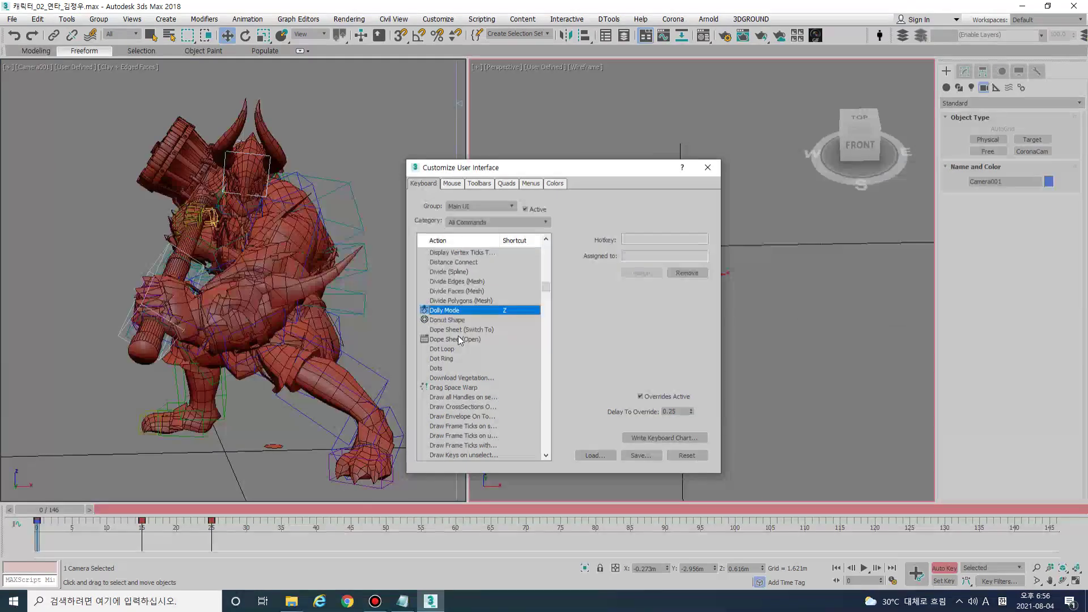
click(709, 169)
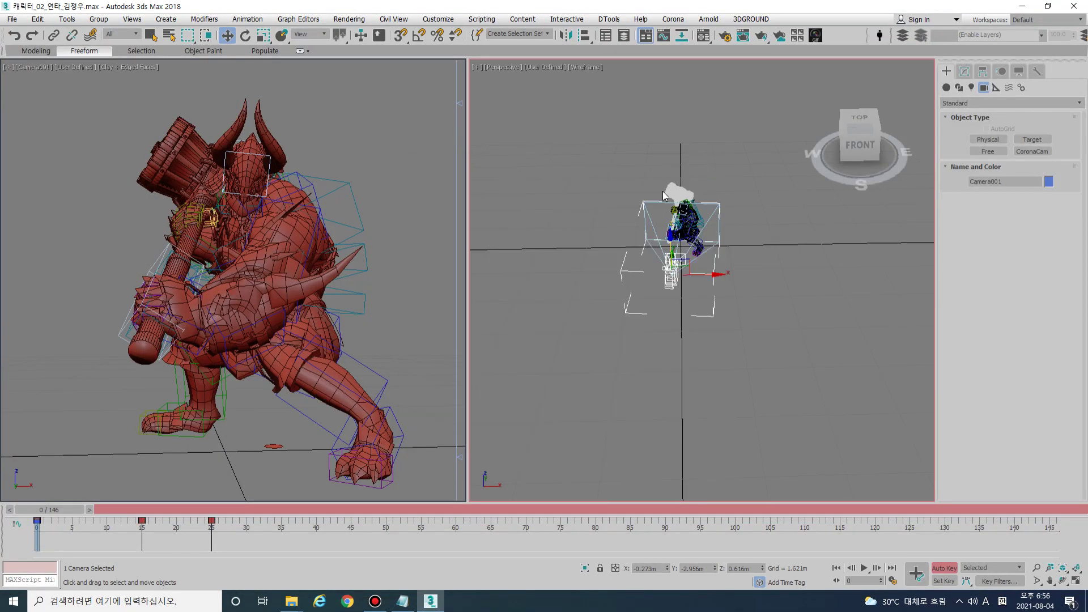
Switch the wireframe perspective viewport to the Camera001 view with shaded display.
click(592, 294)
click(669, 273)
alt+middle_drag(617, 313, 763, 232)
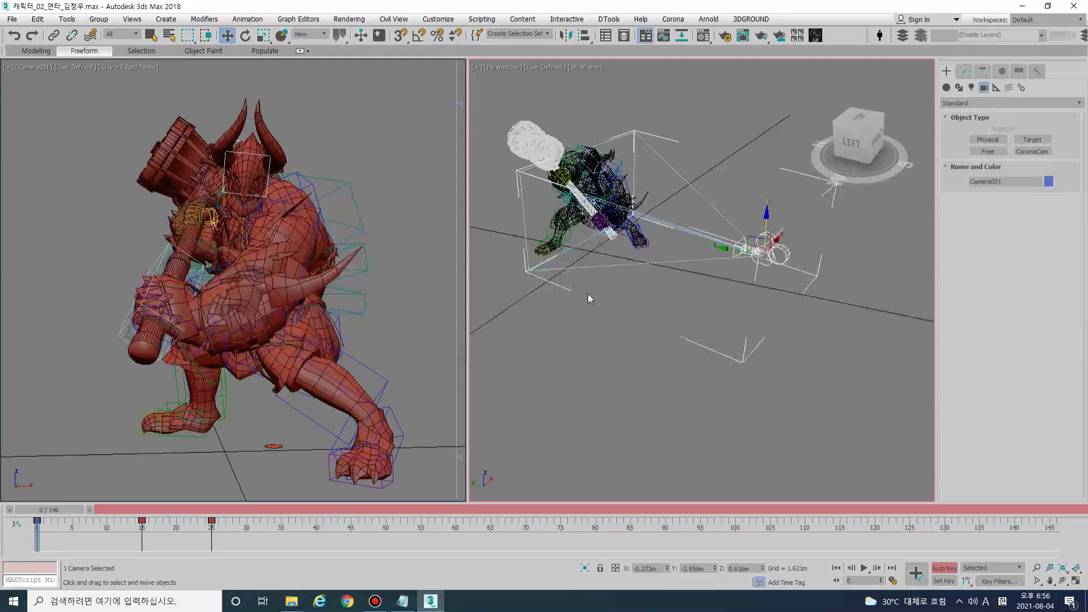
click(580, 322)
key(c)
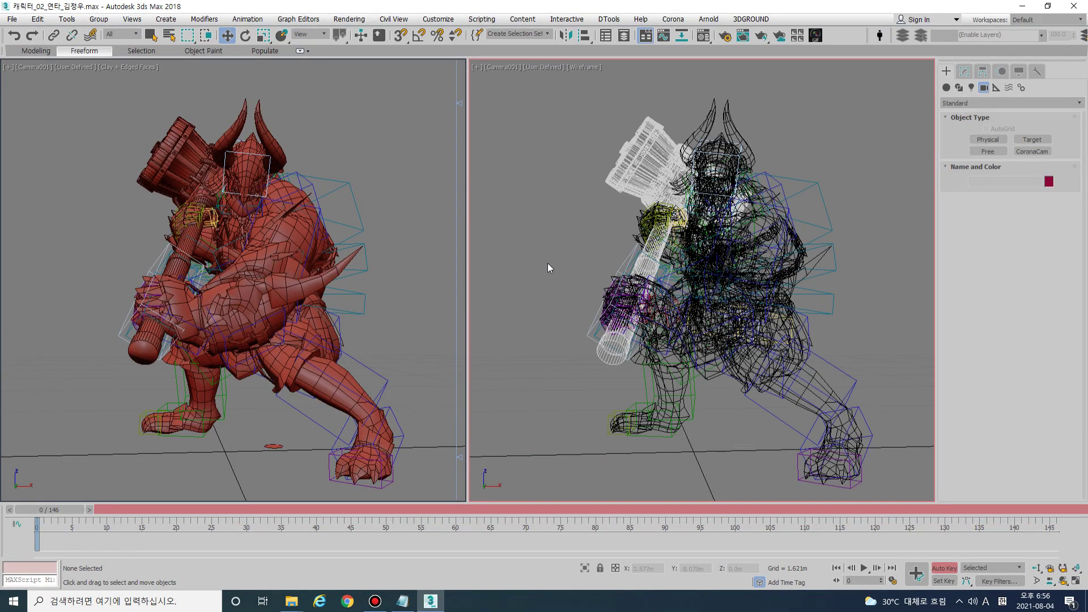
key(F3)
key(alt+w)
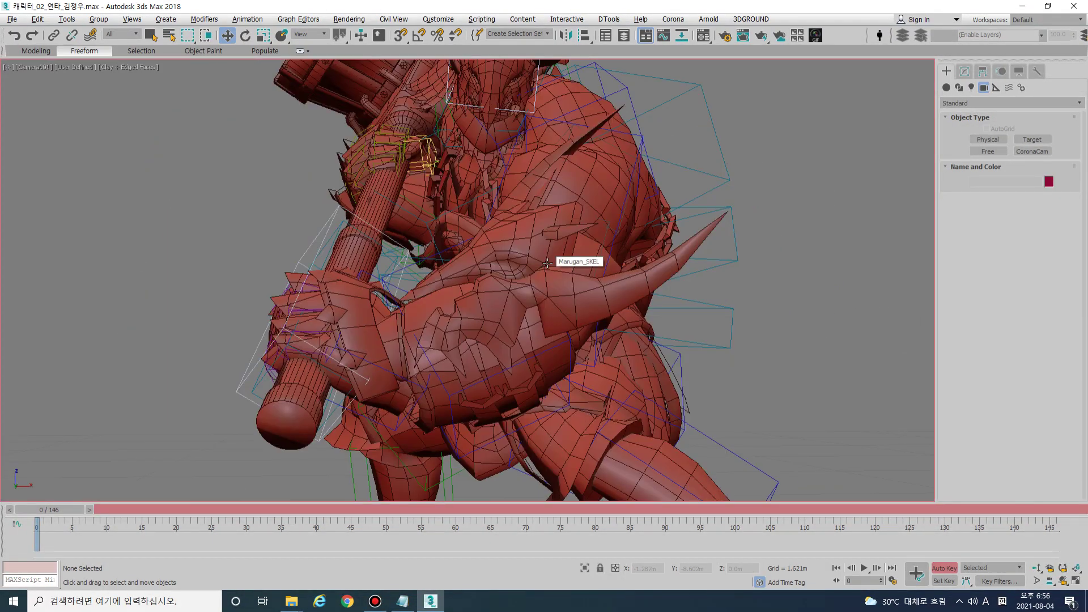
key(alt+w)
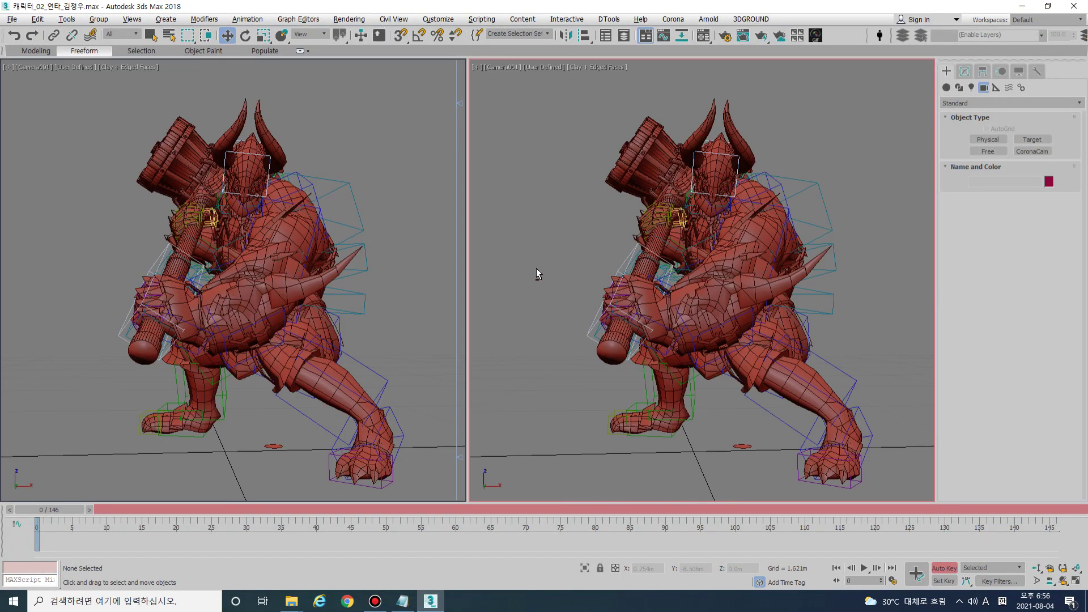
Change the other camera viewport to a perspective view showing the character and camera, and select Camera001.
key(q)
middle_click(419, 259)
key(p)
key(ctrl+r)
drag(392, 282, 350, 329)
key(w)
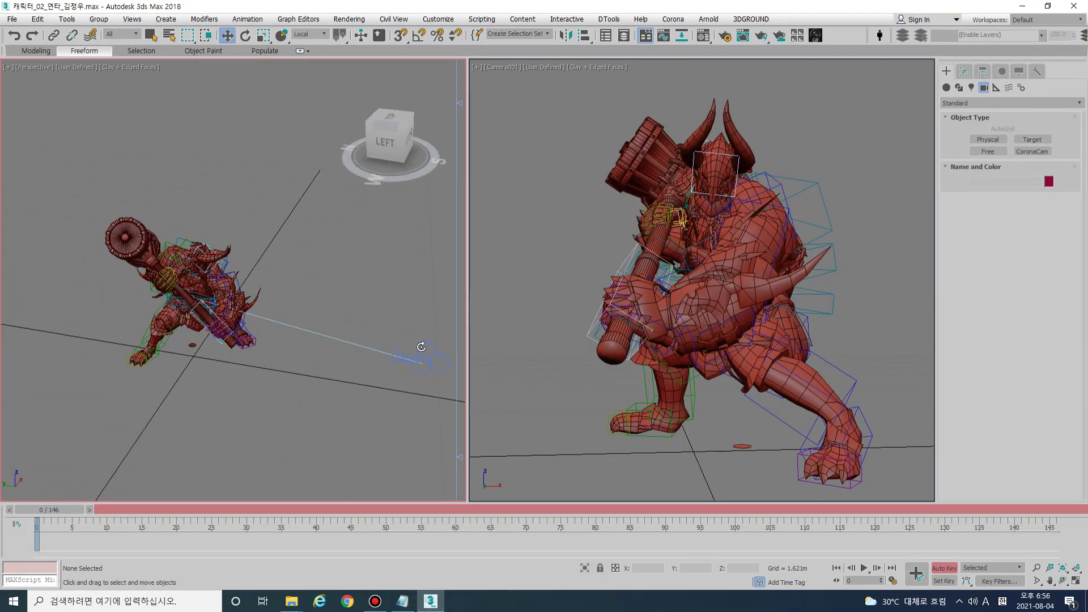
click(423, 346)
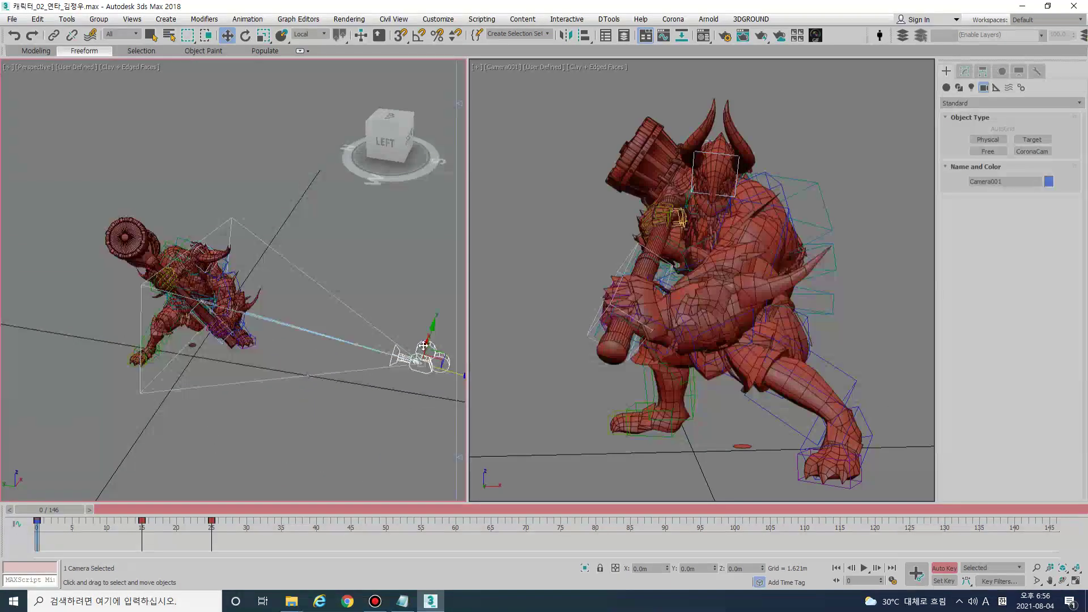
click(568, 285)
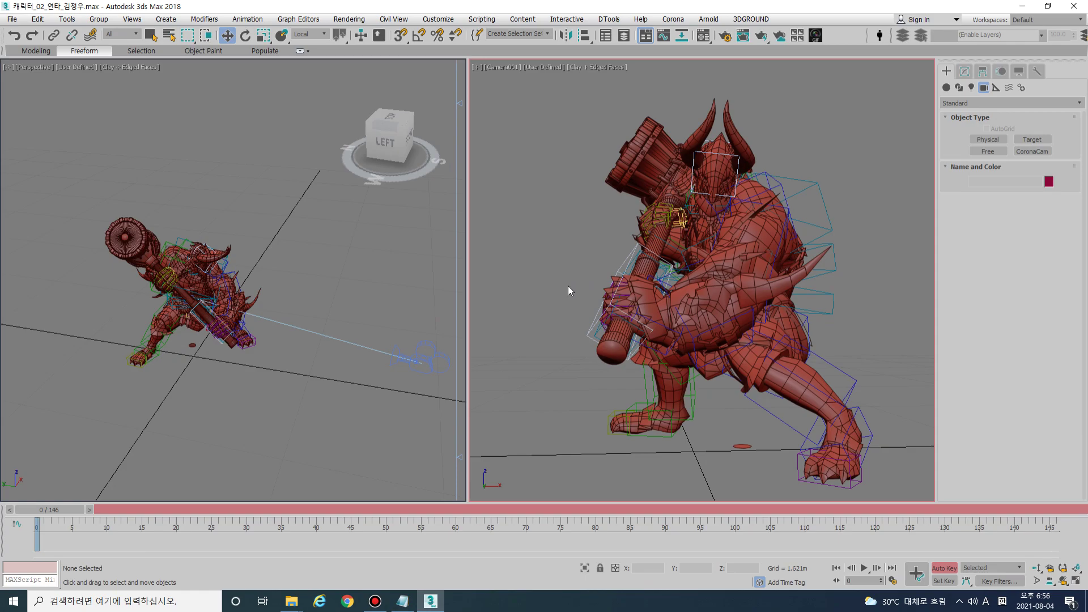
click(417, 348)
Pan Camera001 in its own view at frame 0 so the character sits lower and further left.
middle_drag(597, 251, 580, 254)
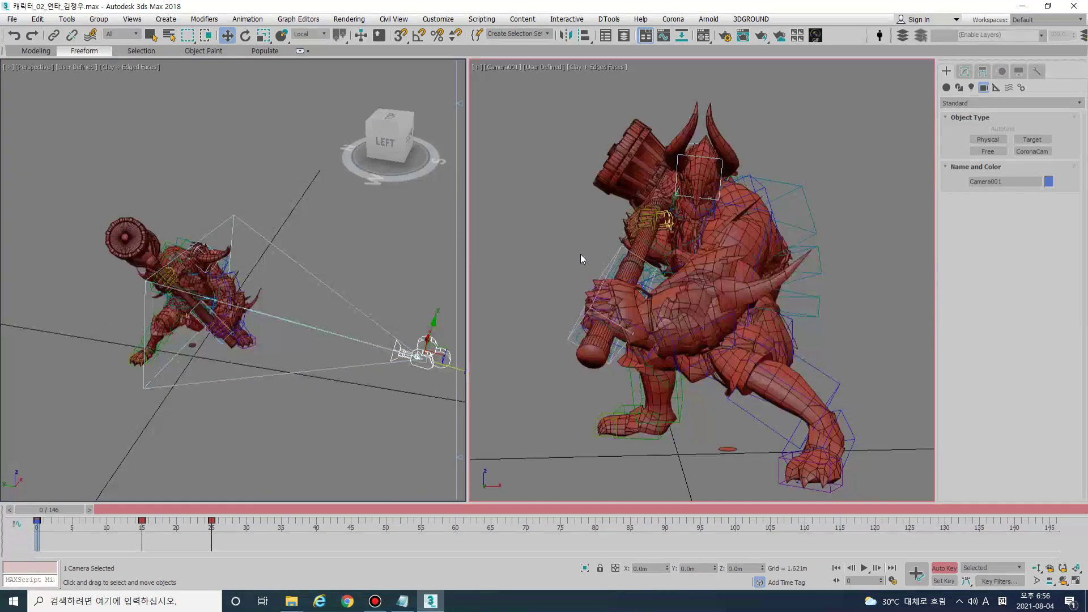
middle_drag(582, 270, 570, 294)
alt+middle_drag(280, 285, 329, 250)
middle_drag(696, 250, 522, 298)
alt+middle_drag(238, 307, 185, 344)
middle_drag(734, 323, 749, 335)
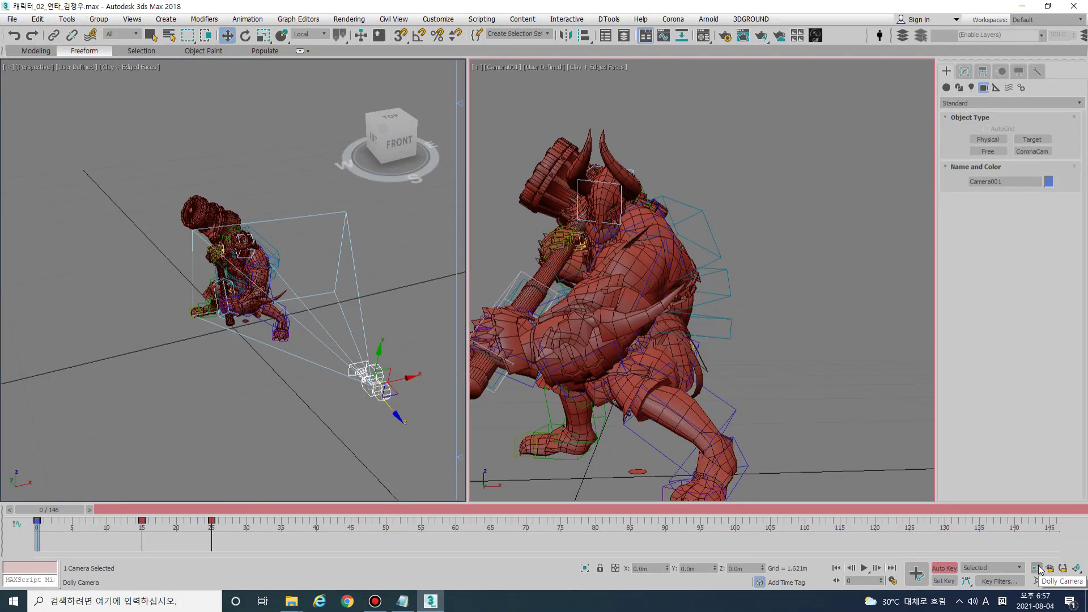
Dolly Camera001 well back from the character and orbit it slightly around the target.
click(1039, 568)
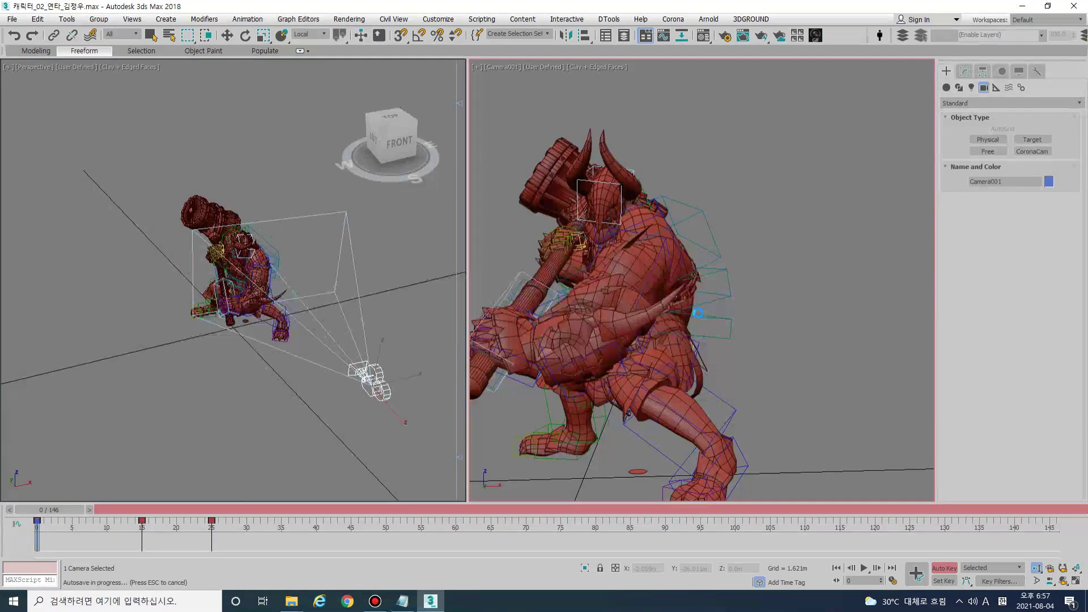
drag(687, 317, 704, 384)
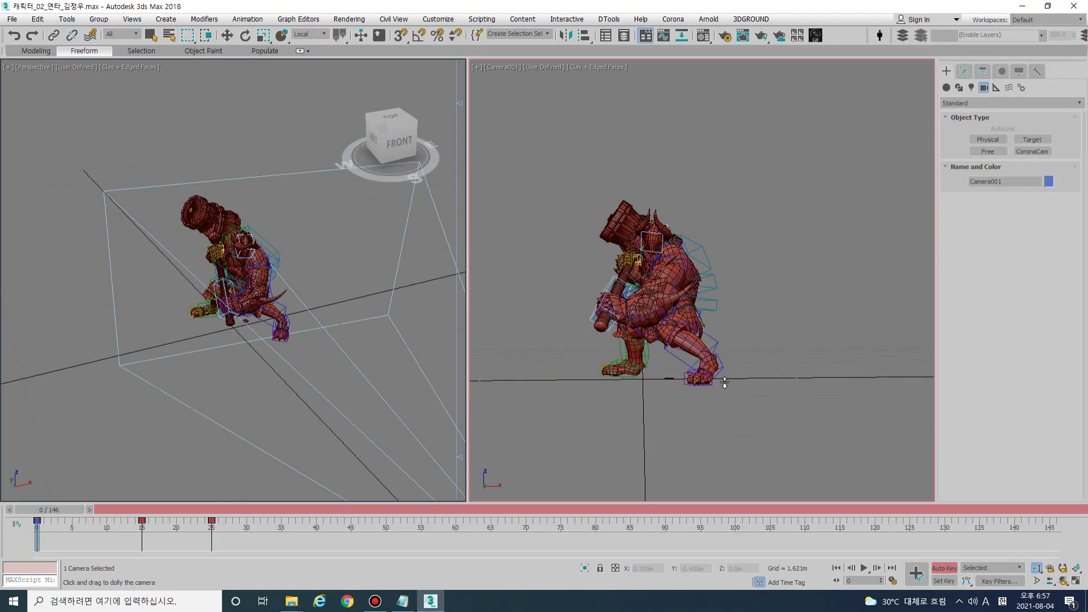
key(ctrl+r)
drag(697, 322, 680, 321)
scroll(413, 324, down, 2)
scroll(413, 323, down, 3)
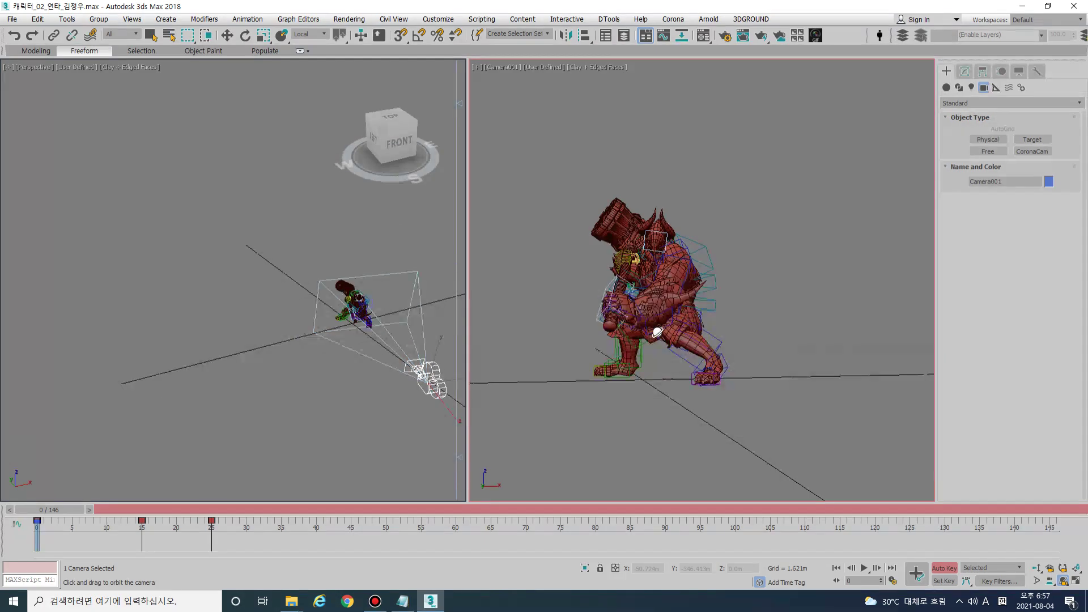
Reframe the character at frame 0 from a higher angle and closer in, ending at about X -0.662 m, Y -3.898 m, Z 1.468 m.
middle_drag(368, 331, 310, 332)
scroll(318, 335, up, 2)
mouse_move(645, 346)
mouse_down()
mouse_move(763, 358)
mouse_move(592, 341)
mouse_move(585, 369)
mouse_move(666, 365)
mouse_move(642, 326)
mouse_move(559, 359)
mouse_move(675, 360)
mouse_move(643, 347)
mouse_move(655, 364)
mouse_move(667, 352)
mouse_move(655, 352)
mouse_up()
middle_drag(672, 333, 719, 338)
drag(721, 348, 673, 330)
mouse_move(713, 338)
alt+middle_down()
mouse_move(651, 337)
mouse_move(743, 338)
mouse_move(709, 324)
alt+middle_up()
mouse_move(709, 324)
mouse_down()
mouse_move(713, 340)
mouse_move(723, 332)
mouse_up()
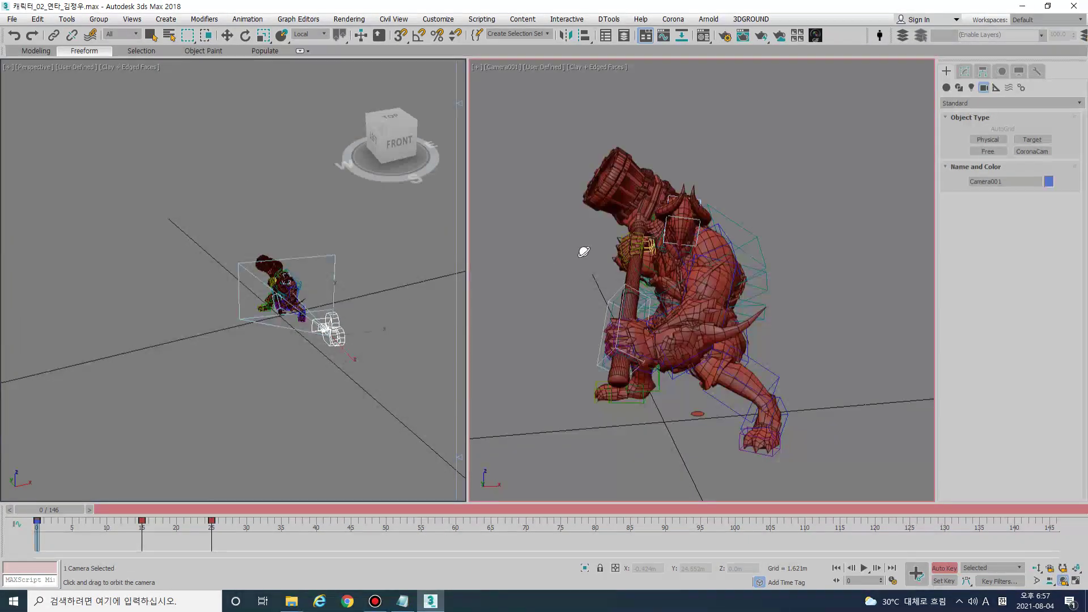
drag(72, 509, 29, 502)
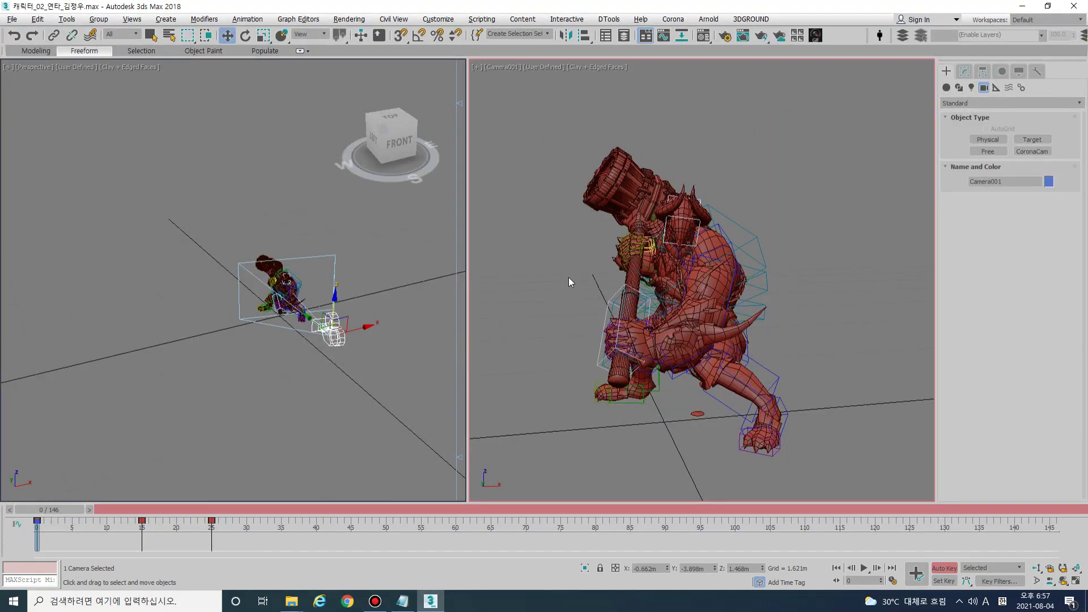
Maximize the Camera001 view, then dolly and orbit the camera to frame the whole character at frame 0.
key(w)
key(alt+w)
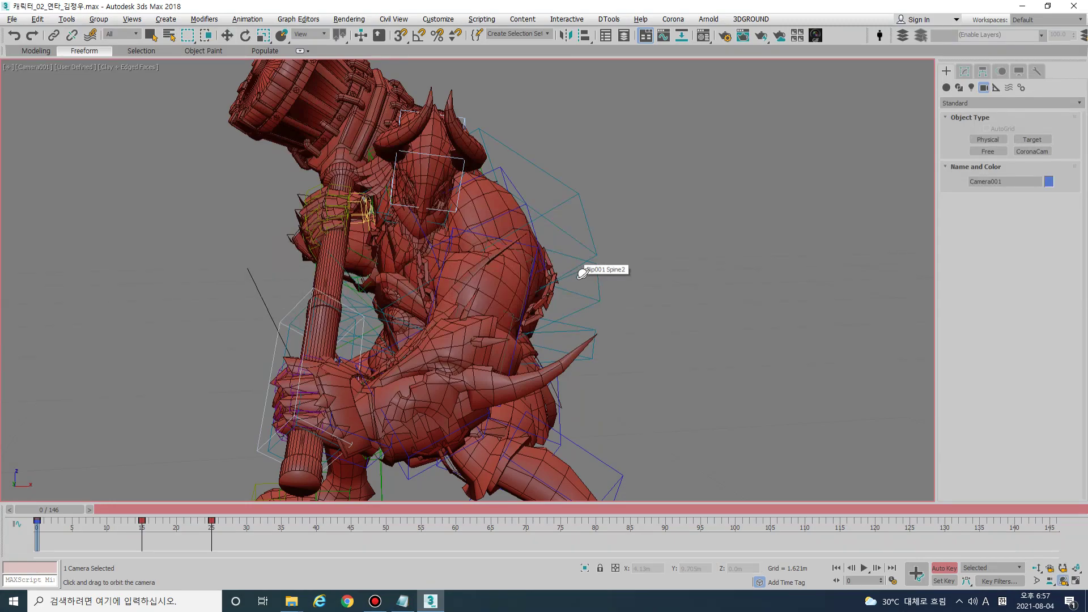
ctrl+alt+middle_drag(593, 265, 574, 295)
drag(574, 295, 525, 171)
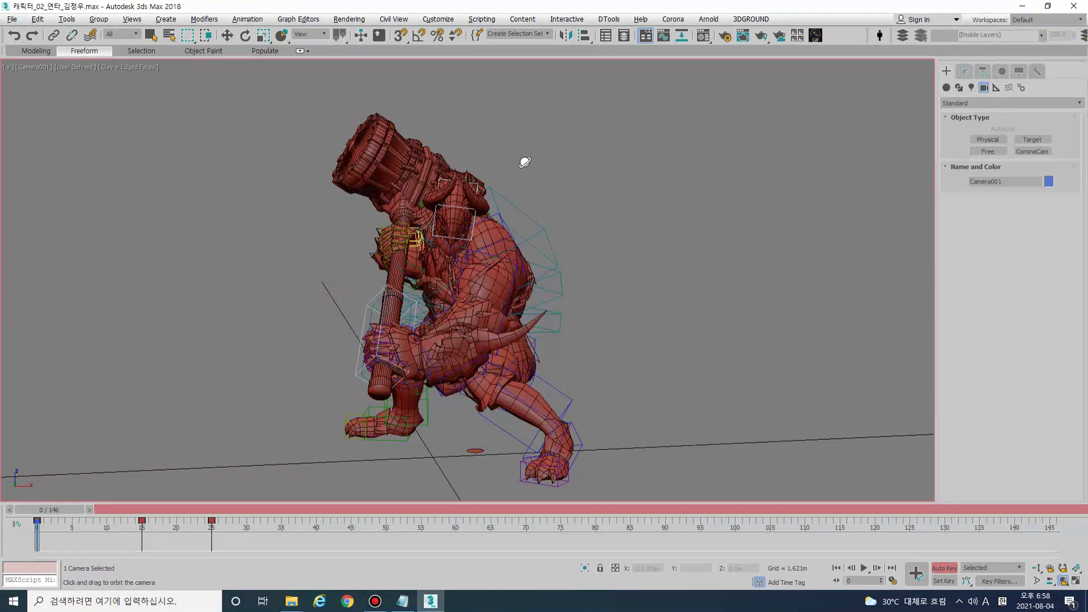
Select the cam1 selection set and dolly the camera to reframe the character at frame 23.
click(548, 37)
click(536, 44)
drag(70, 509, 227, 510)
ctrl+alt+middle_drag(505, 348, 445, 399)
At frame 33, orbit, dolly in and pan the camera for a close shot of the character.
drag(55, 509, 274, 519)
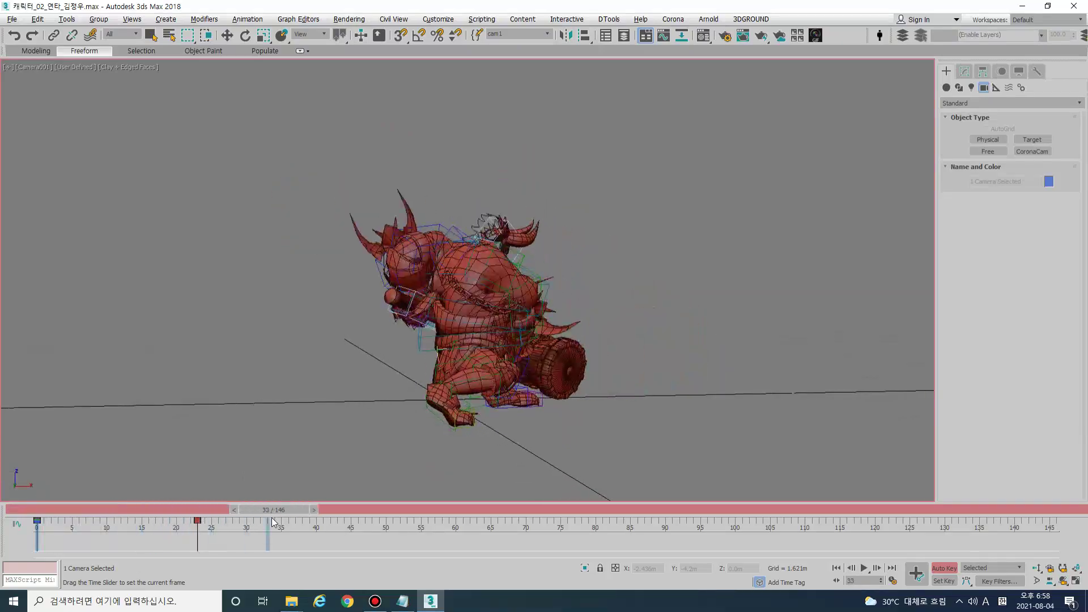
drag(454, 391, 415, 422)
ctrl+alt+middle_drag(395, 396, 358, 372)
drag(358, 372, 362, 349)
middle_drag(362, 349, 464, 323)
mouse_move(464, 323)
mouse_down()
mouse_move(484, 317)
mouse_move(469, 353)
mouse_move(454, 359)
mouse_move(465, 332)
mouse_up()
At frame 43, pan the character back toward the middle of the shot and orbit the camera around it.
drag(283, 514, 339, 514)
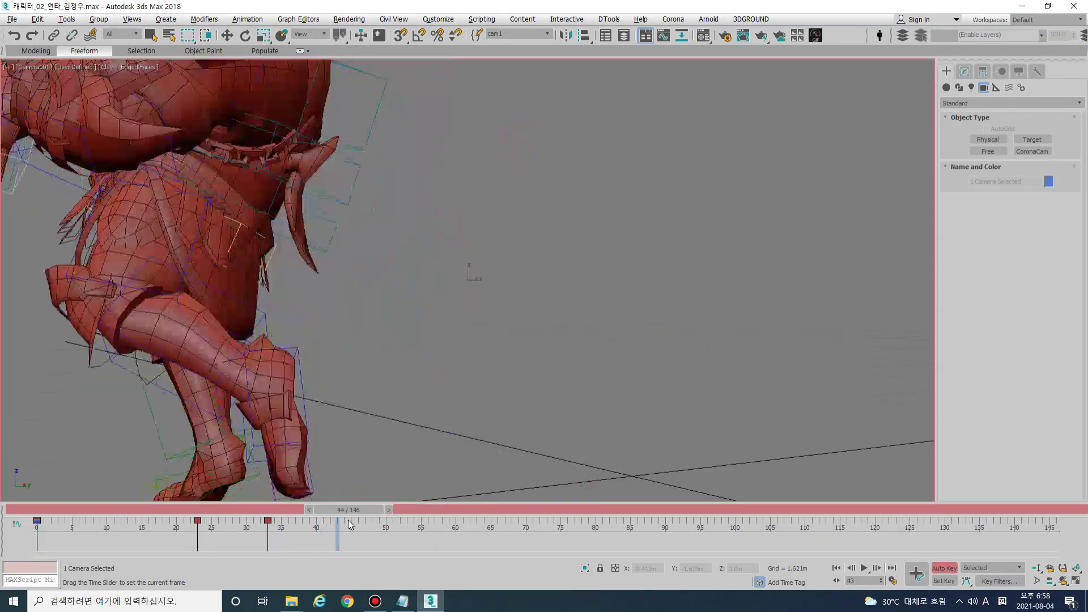
middle_drag(389, 366, 533, 440)
alt+middle_drag(486, 357, 544, 363)
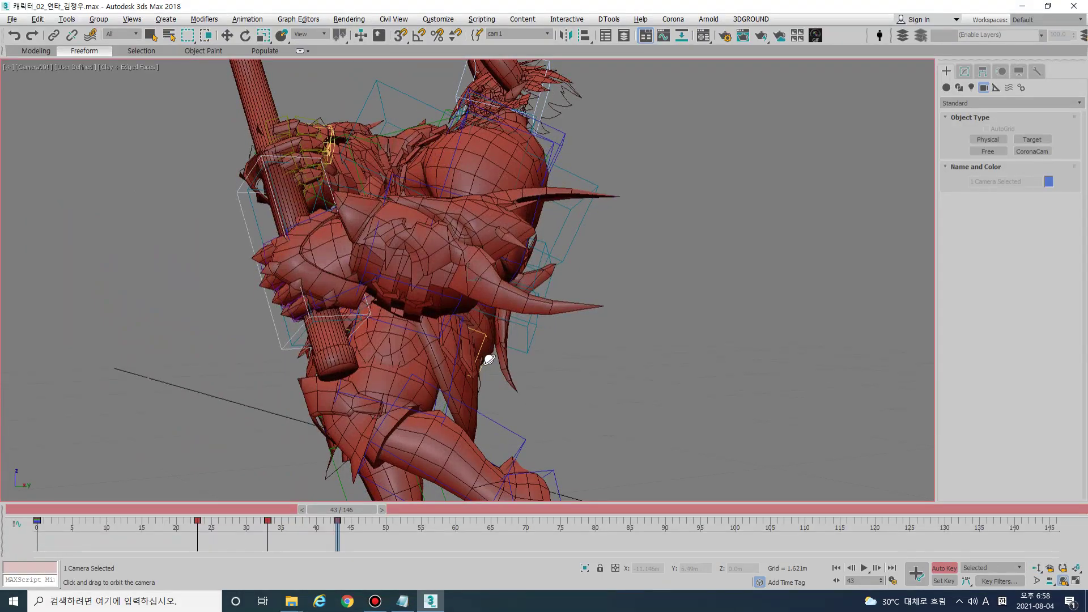
drag(545, 363, 418, 444)
Orbit the camera to new angles around the character at frame 51 and again at frame 74.
drag(338, 509, 396, 509)
drag(527, 388, 529, 356)
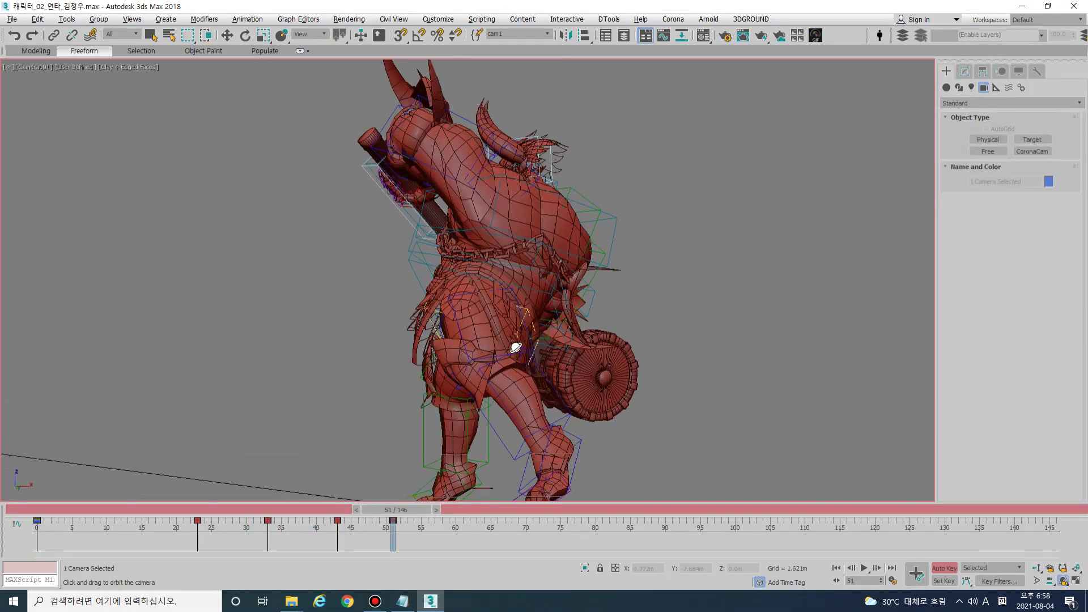
drag(280, 509, 476, 532)
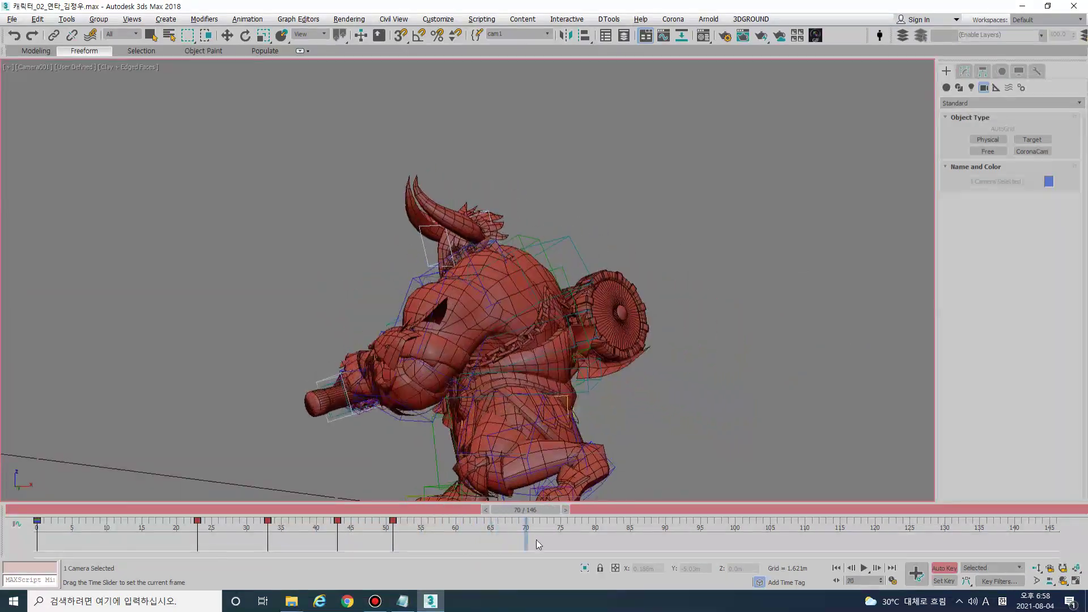
alt+middle_drag(505, 403, 474, 398)
drag(473, 398, 397, 309)
Orbit the camera to frame the character and the landed hammer at frame 92, and nudge the view at frame 93.
drag(553, 509, 683, 513)
alt+middle_drag(642, 383, 605, 379)
drag(605, 380, 570, 361)
drag(499, 340, 482, 326)
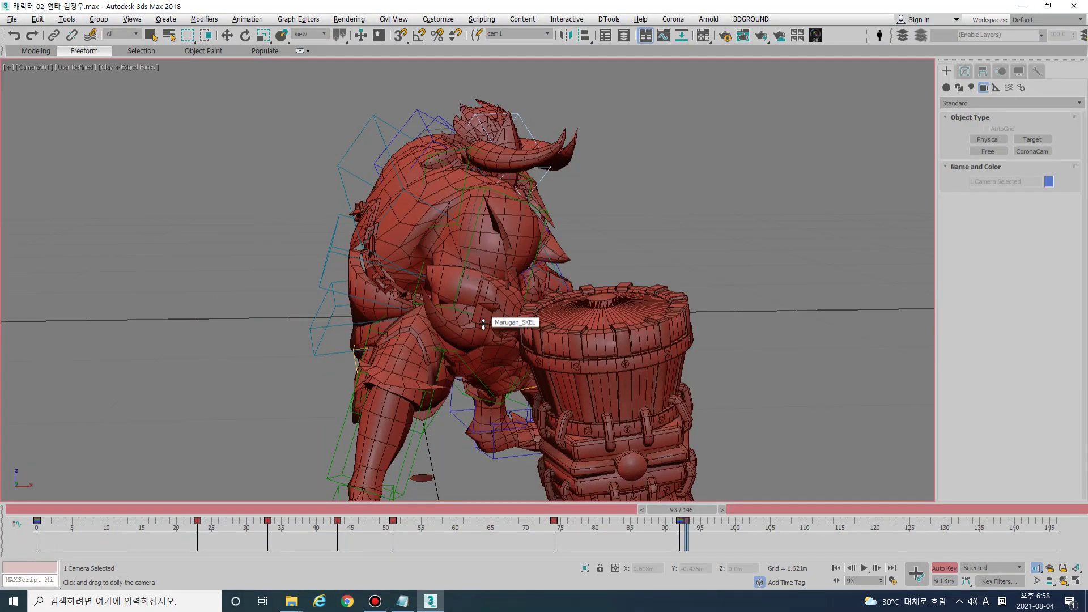
Build a camera shake after the hammer impact with small vertical pans at frames 94, 96 and 98.
key(l)
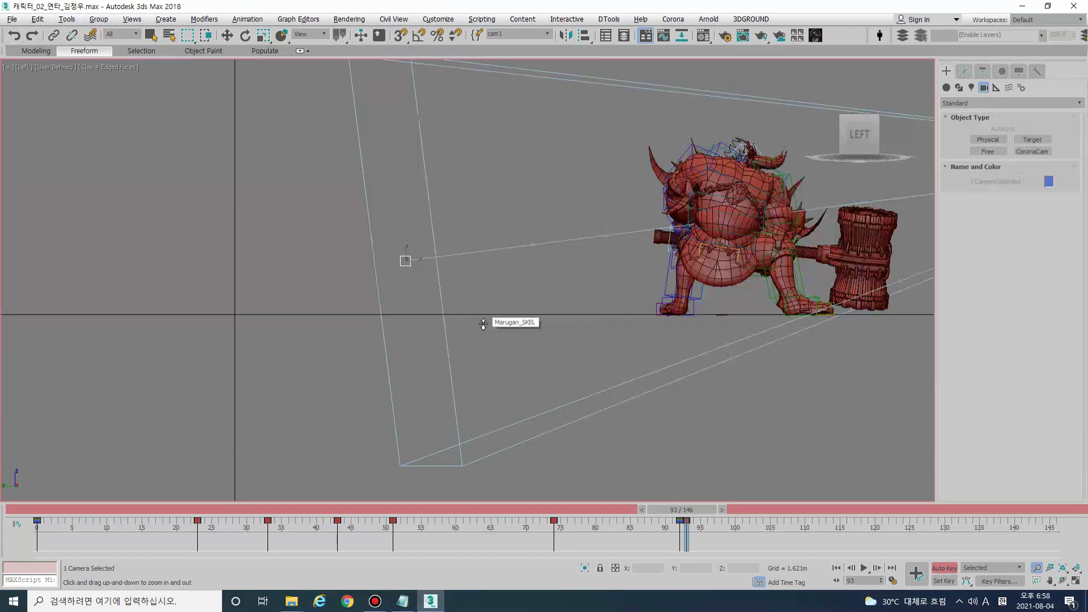
key(c)
mouse_move(484, 324)
middle_down()
mouse_move(482, 306)
mouse_move(478, 321)
middle_up()
key(period)
key(period)
key(period)
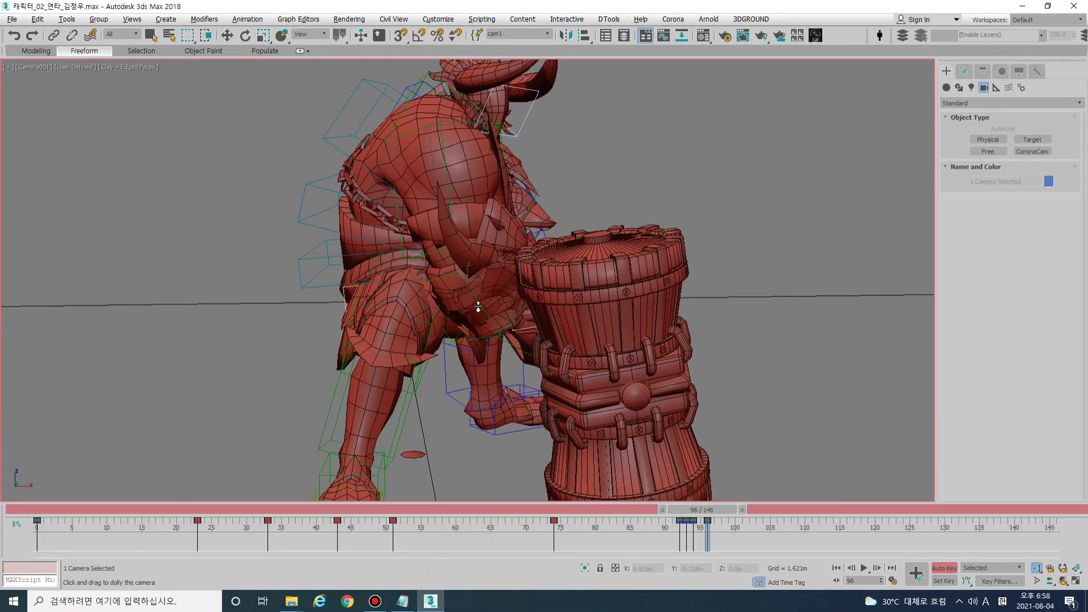
key(period)
key(period)
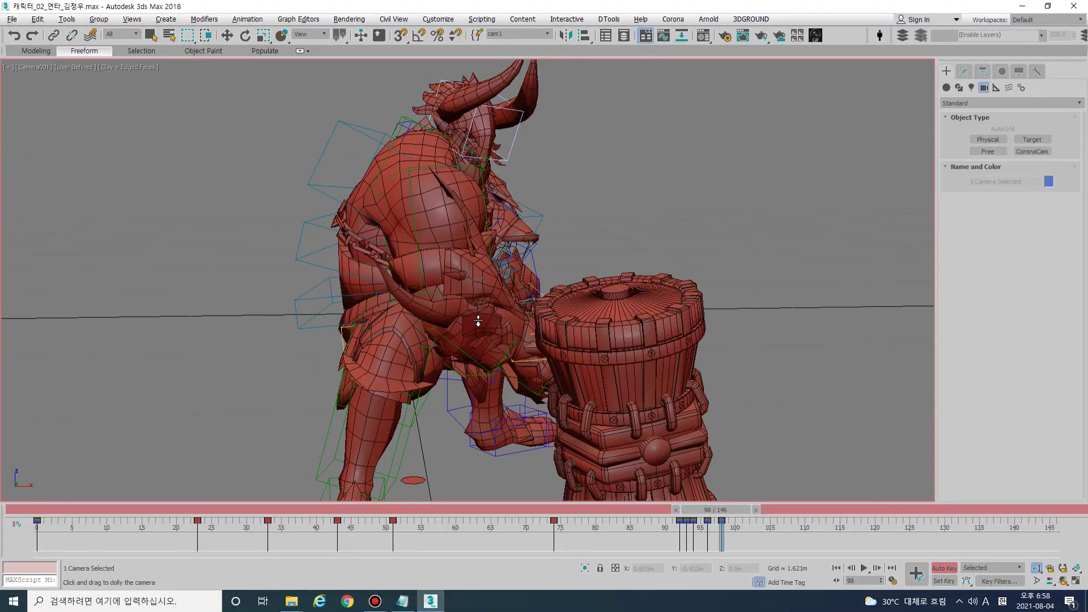
Continue the camera shake with small vertical pans at frames 101 and 105.
key(period)
key(period)
key(period)
drag(479, 321, 478, 307)
key(period)
key(period)
key(period)
mouse_move(478, 306)
middle_down()
mouse_move(478, 318)
mouse_move(476, 305)
middle_up()
Finish the shake with a small vertical pan at frame 111 and adjust the camera framing at frame 118.
key(period)
key(period)
key(period)
key(period)
key(period)
key(period)
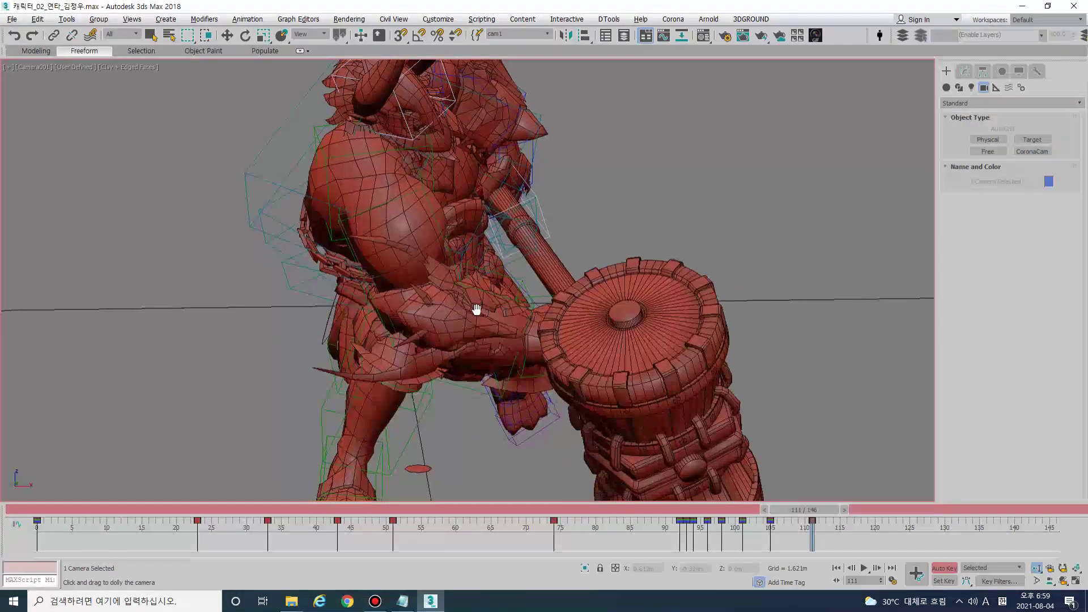
drag(476, 305, 476, 324)
drag(818, 511, 866, 512)
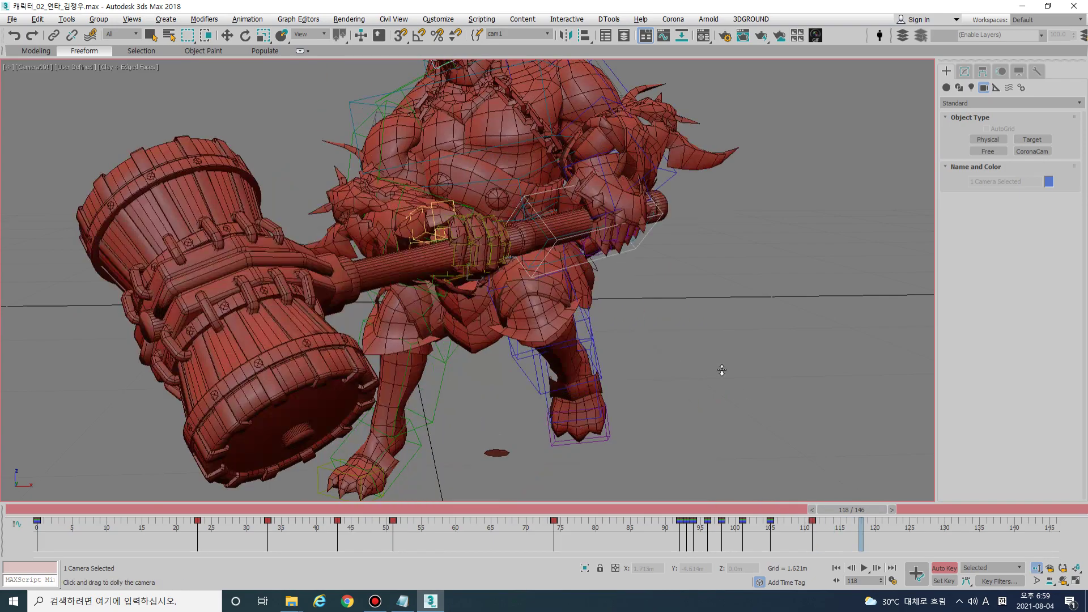
drag(650, 320, 649, 344)
Play back the camera animation from the start to review the moves and the impact shake.
key(slash)
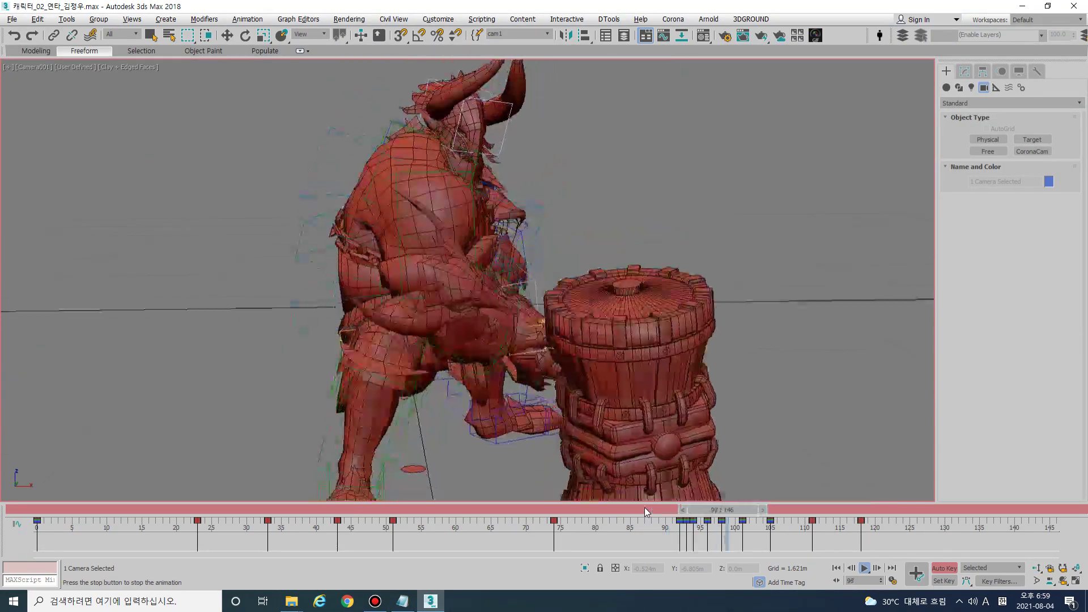
click(645, 508)
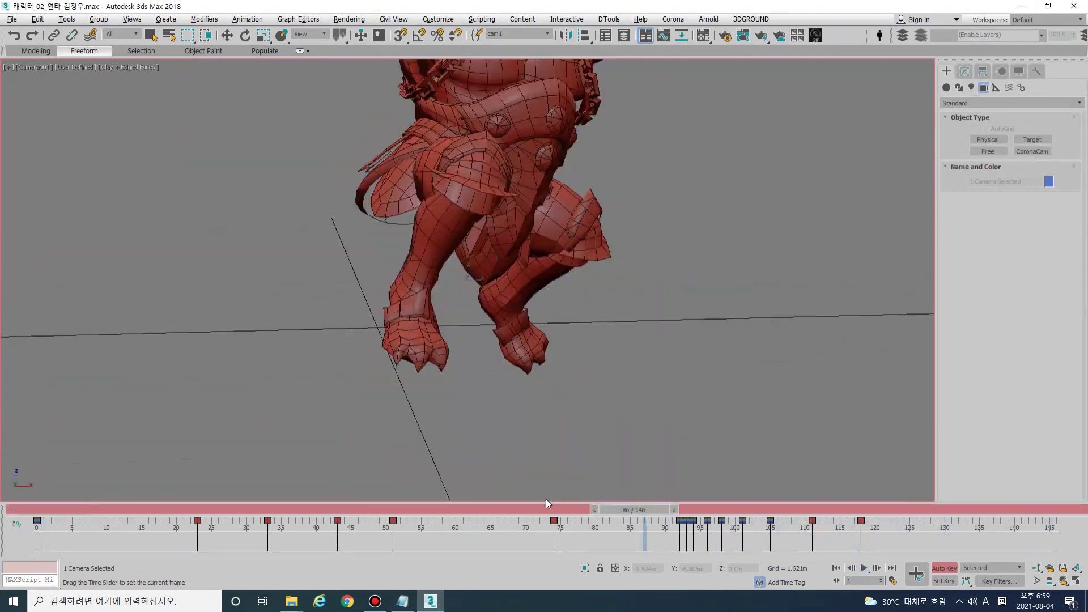
key(Home)
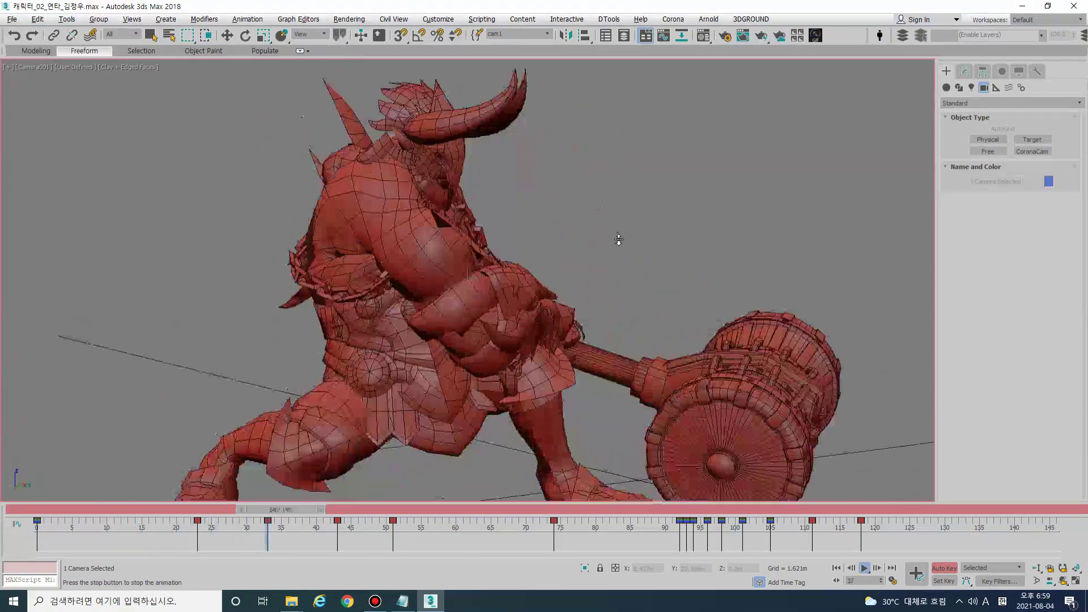